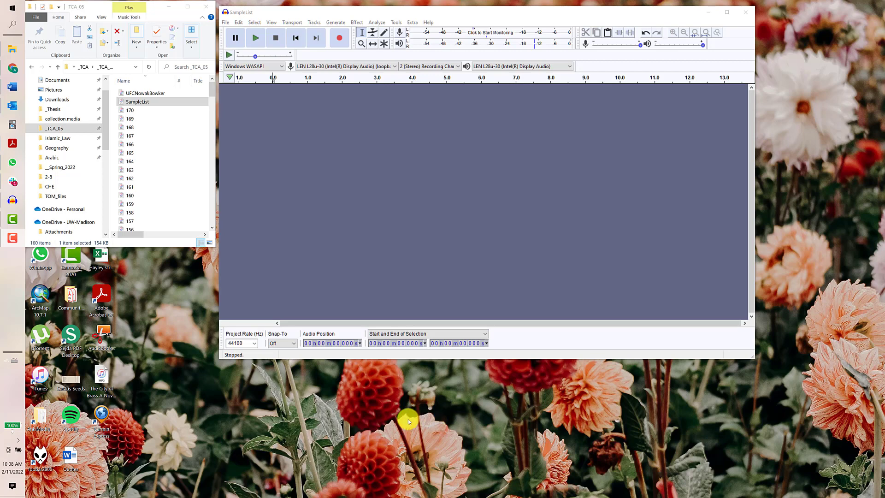
# Import the SampleList audio file from the _TCA_05 folder into the empty Audacity project.
pyautogui.click(137, 102)
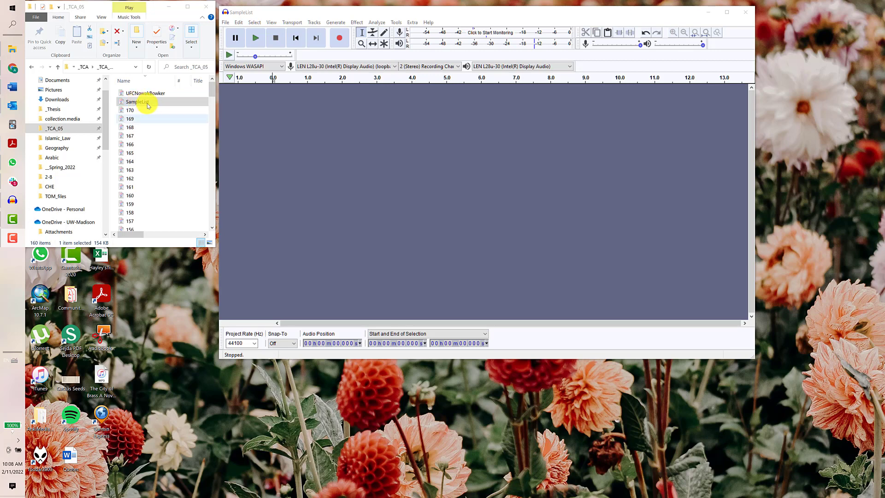
pyautogui.moveTo(147, 105); pyautogui.dragTo(340, 176)
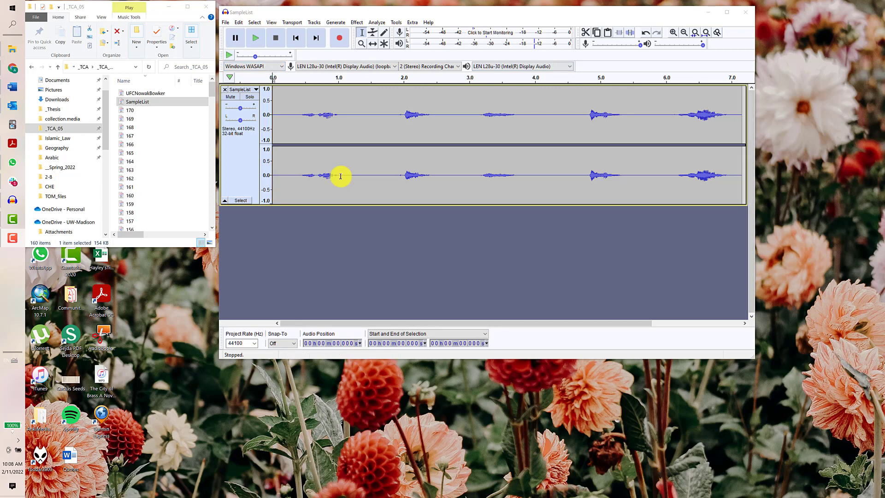
# Play the beginning of the SampleList track to hear the first sound segment, and pause after it.
pyautogui.click(255, 38)
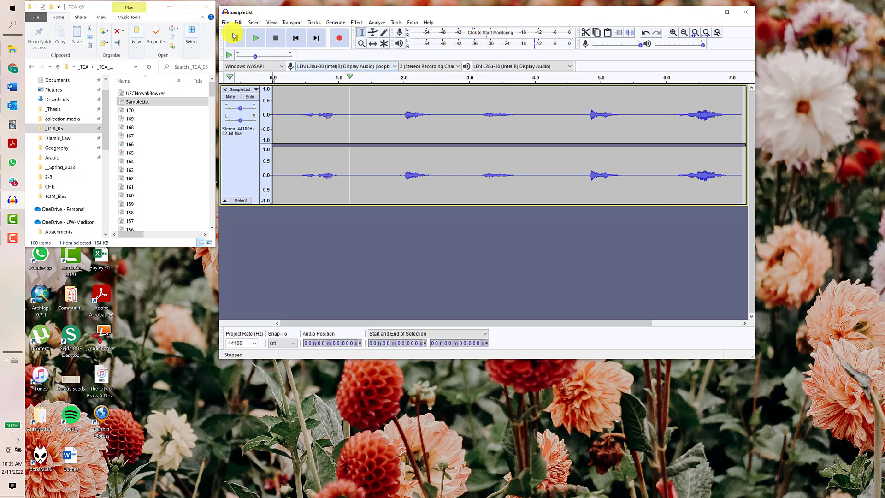
pyautogui.click(234, 35)
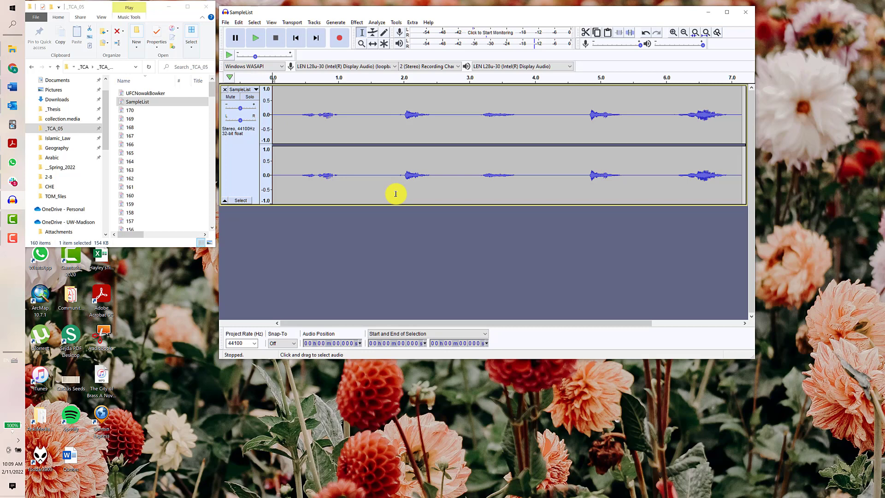
pyautogui.press('space')
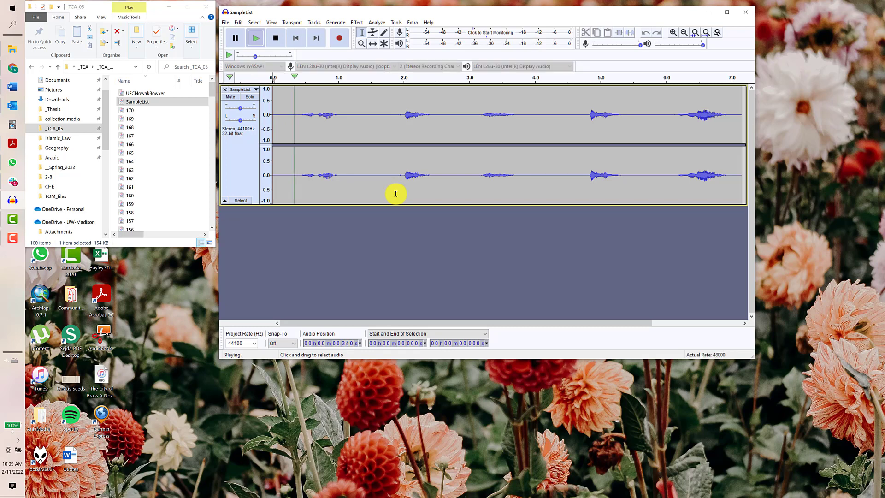
pyautogui.press('space')
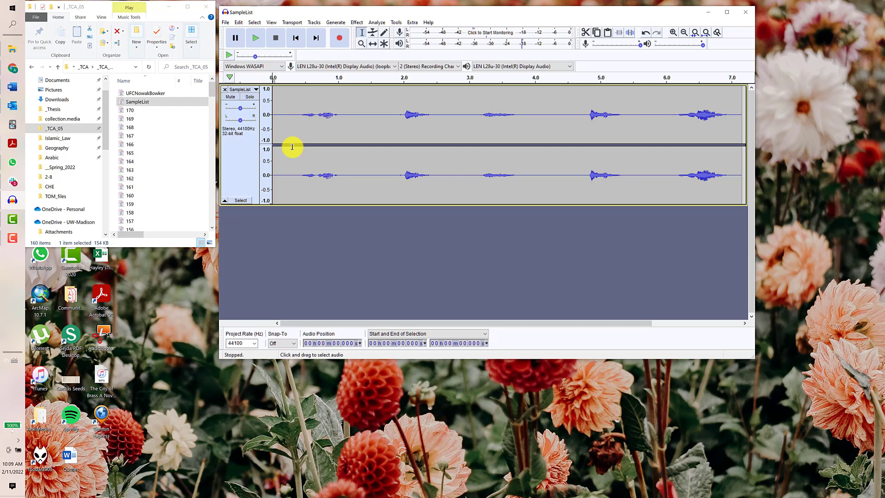
pyautogui.press('space')
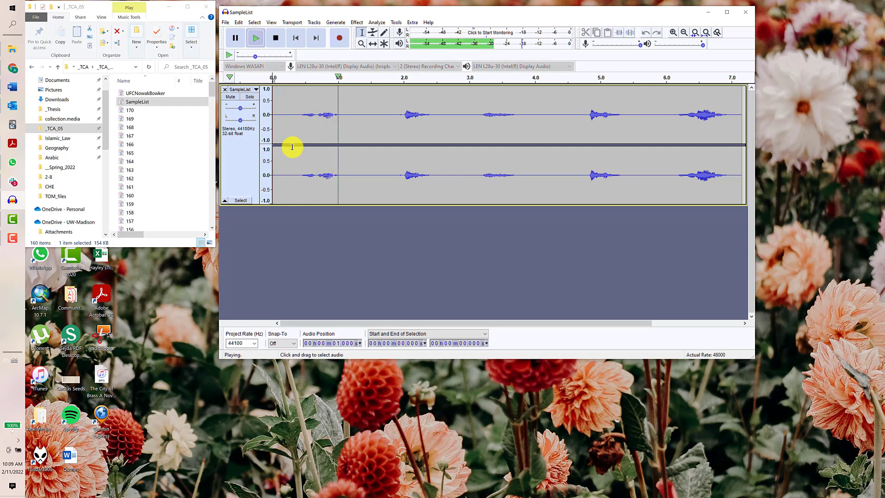
pyautogui.press('p')
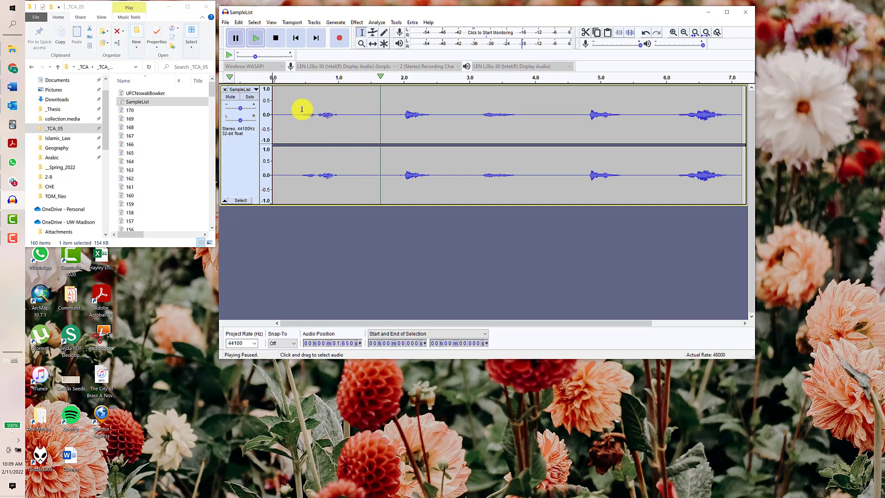
# Select the first sound segment, from about 0.34 to 1.22 s, and add an untitled label to it.
pyautogui.moveTo(295, 106); pyautogui.dragTo(352, 113)
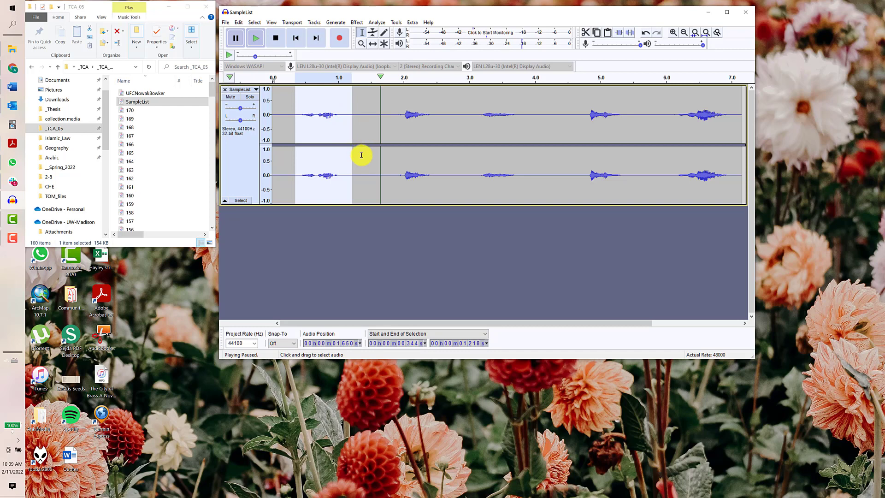
pyautogui.press('p')
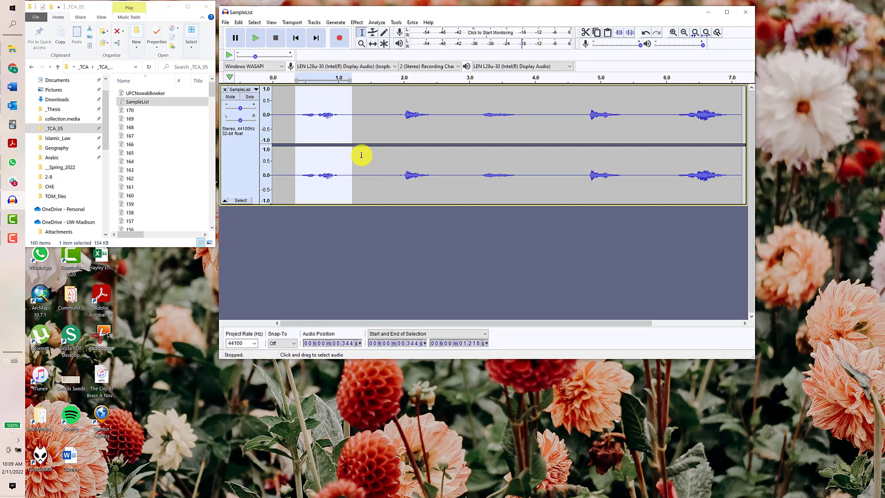
pyautogui.hotkey('ctrl', 'b')
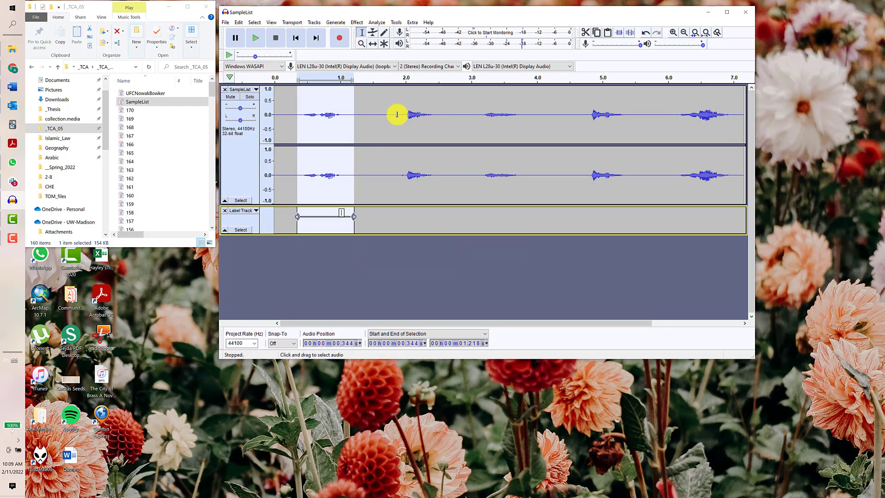
# Add untitled labels to the second and third sound segments, spanning about 1.88 to 2.48 s and 3.07 to 3.76 s.
pyautogui.moveTo(398, 112); pyautogui.dragTo(437, 112)
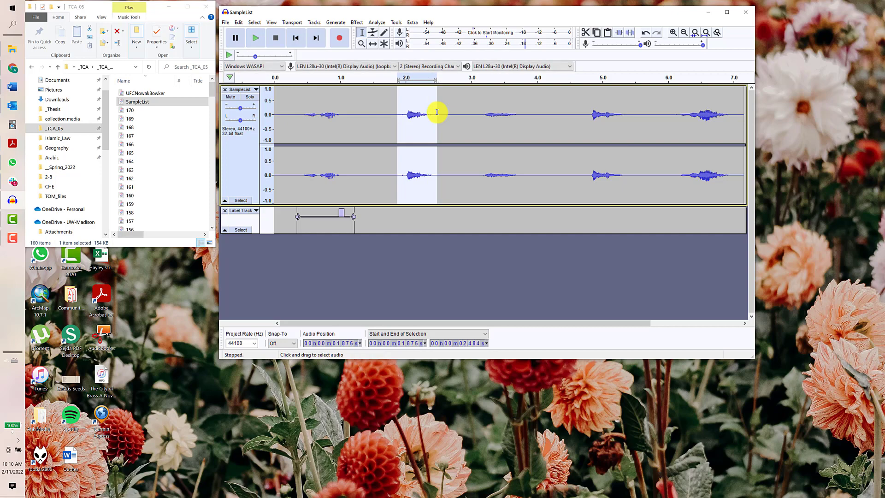
pyautogui.hotkey('ctrl', 'b')
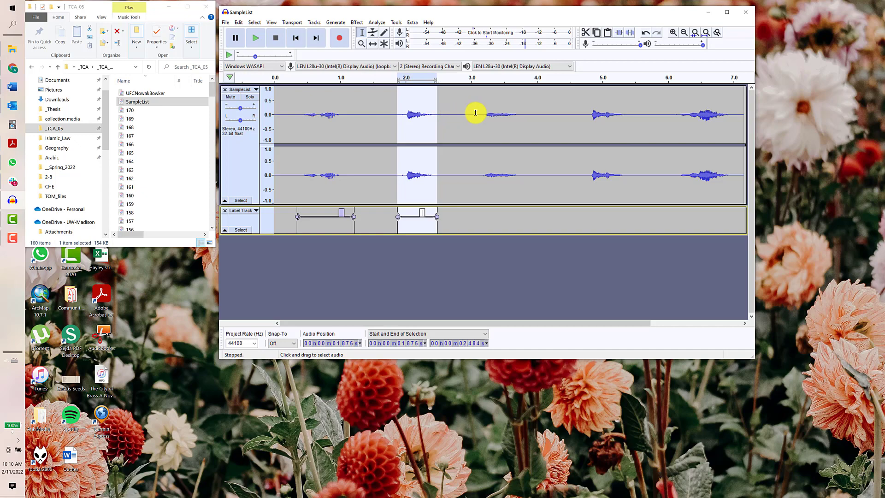
pyautogui.moveTo(476, 112); pyautogui.dragTo(521, 112)
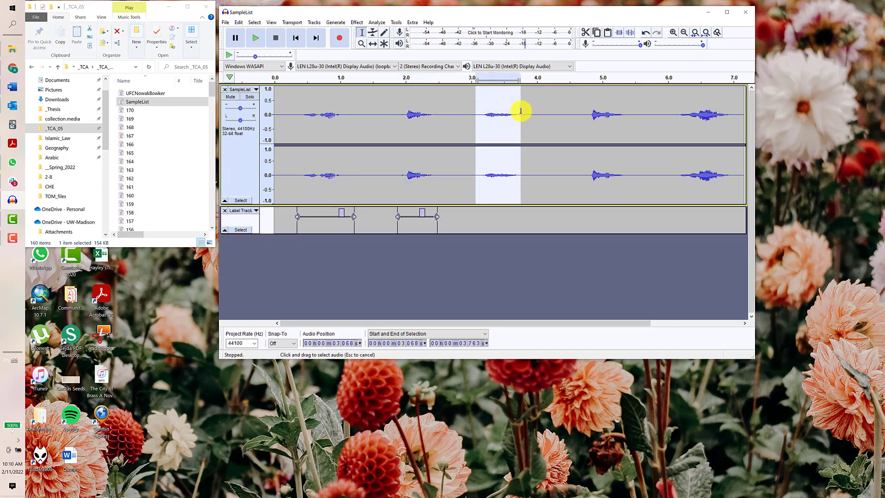
pyautogui.press('space')
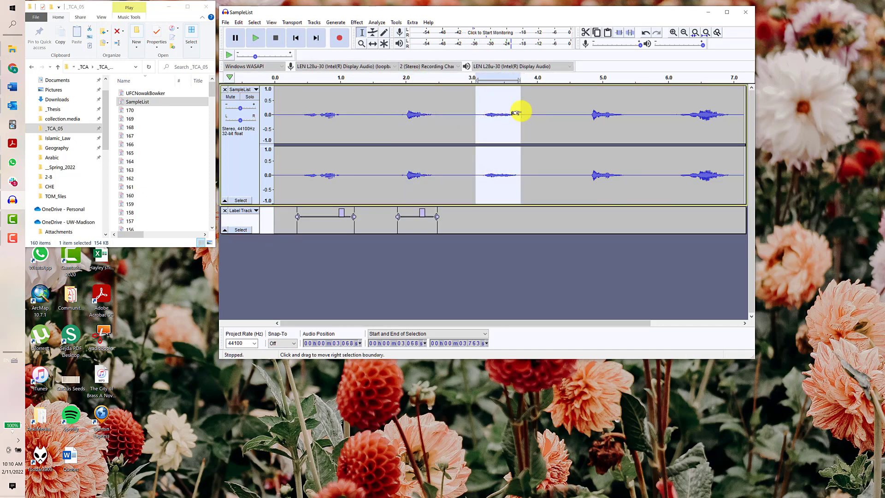
pyautogui.hotkey('ctrl', 'b')
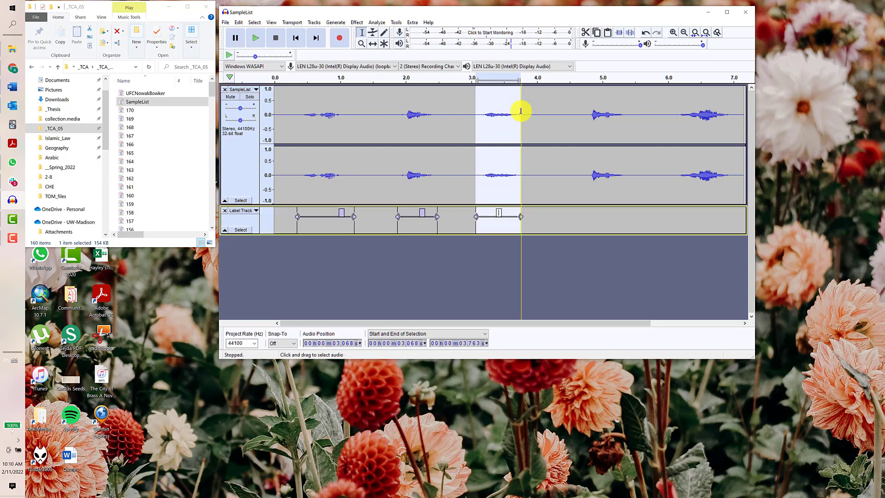
# Listen from about 4.65 s and add an untitled label to the fourth sound segment, up to about 5.49 s.
pyautogui.click(578, 106)
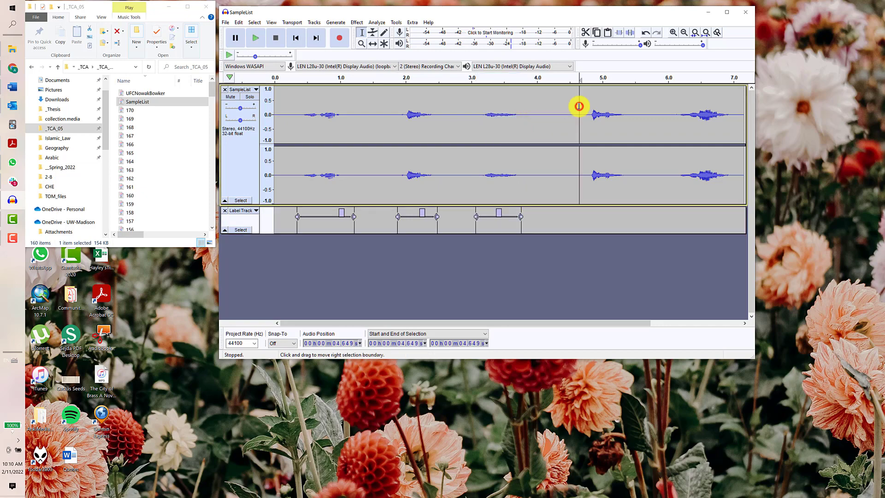
pyautogui.press('space')
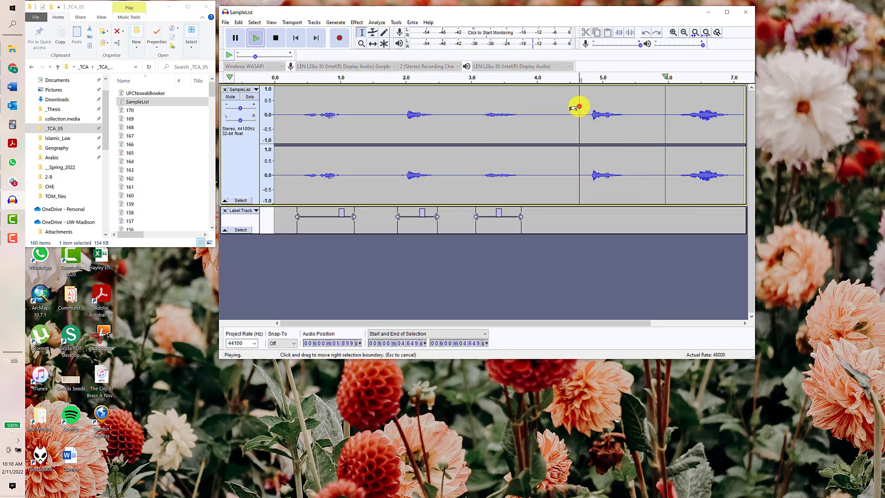
pyautogui.press('p')
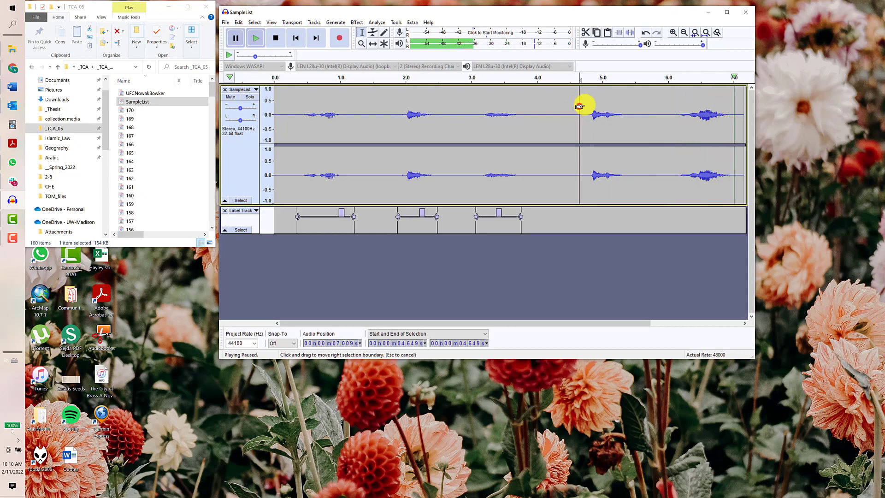
pyautogui.moveTo(578, 104); pyautogui.dragTo(634, 100)
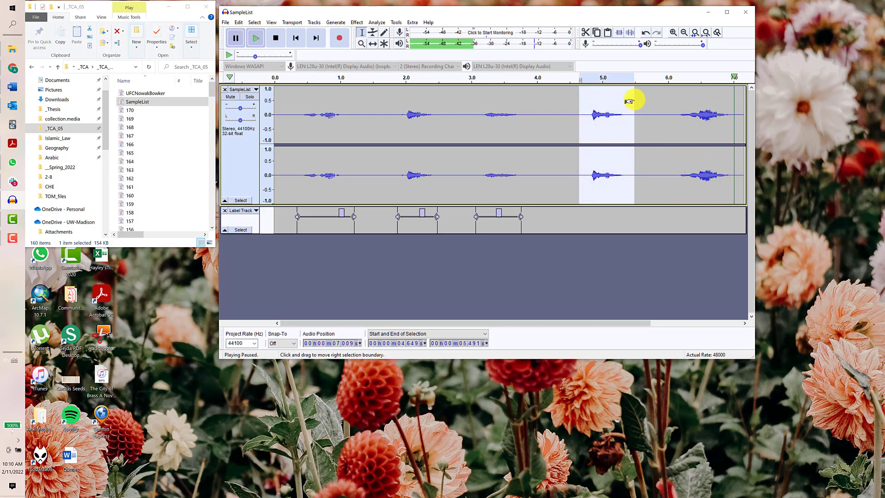
pyautogui.hotkey('ctrl', 'b')
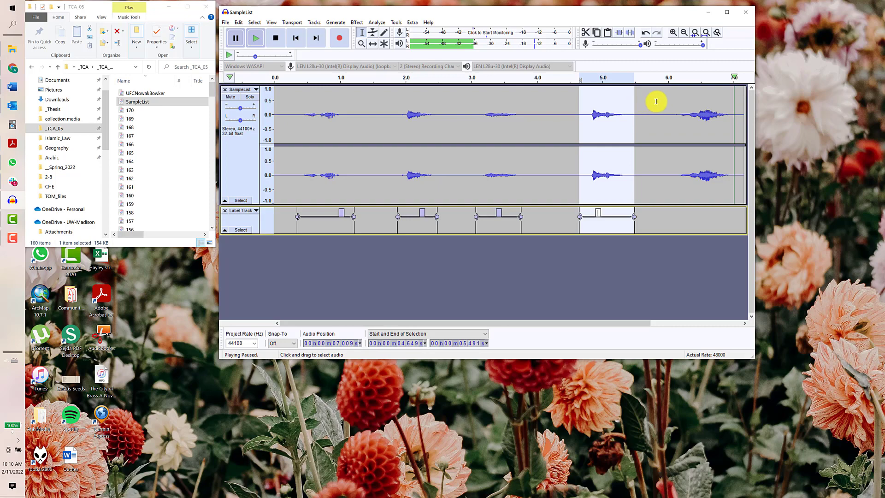
# Add an untitled label to the last sound segment, spanning about 6.05 to 7.02 s.
pyautogui.click(670, 102)
pyautogui.press('p')
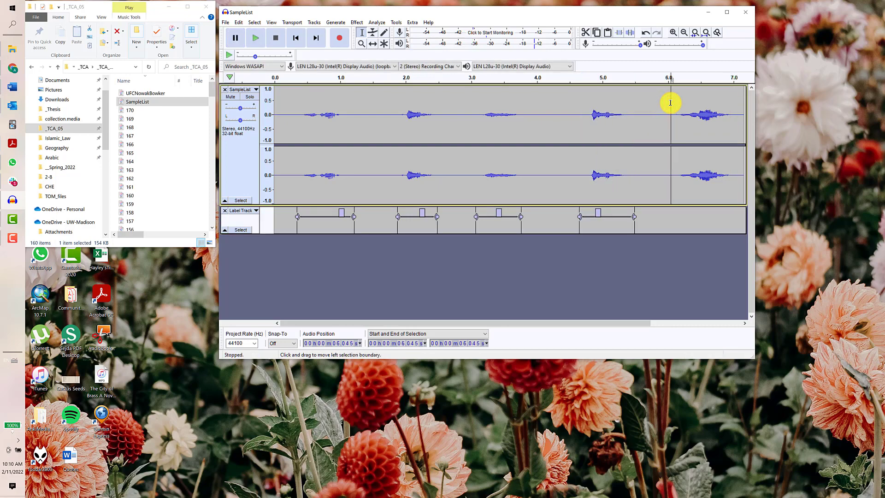
pyautogui.press('space')
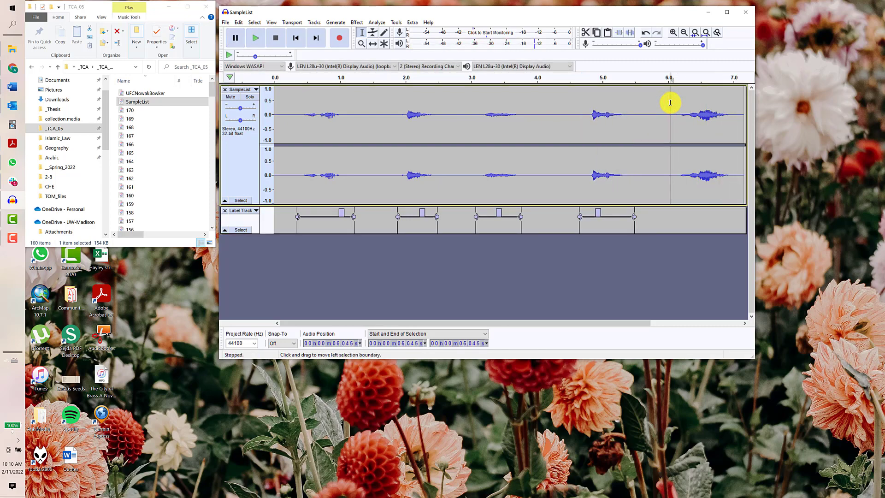
pyautogui.moveTo(671, 103); pyautogui.dragTo(734, 96)
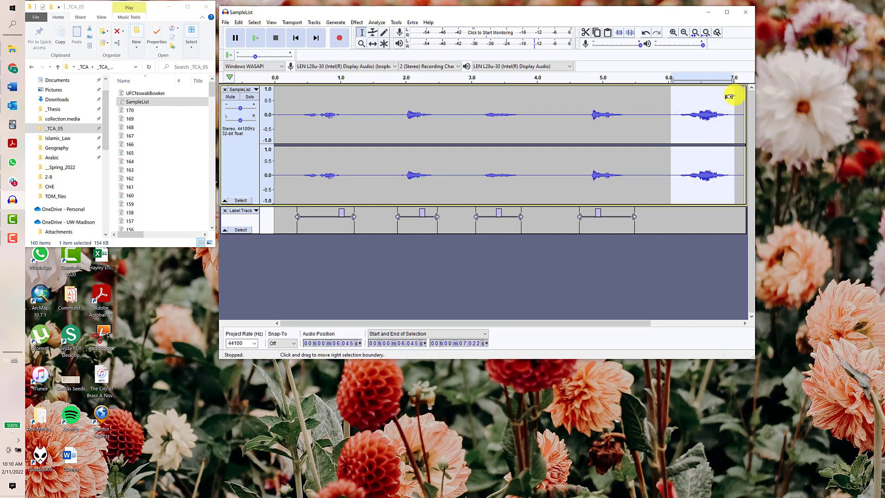
pyautogui.hotkey('ctrl', 'b')
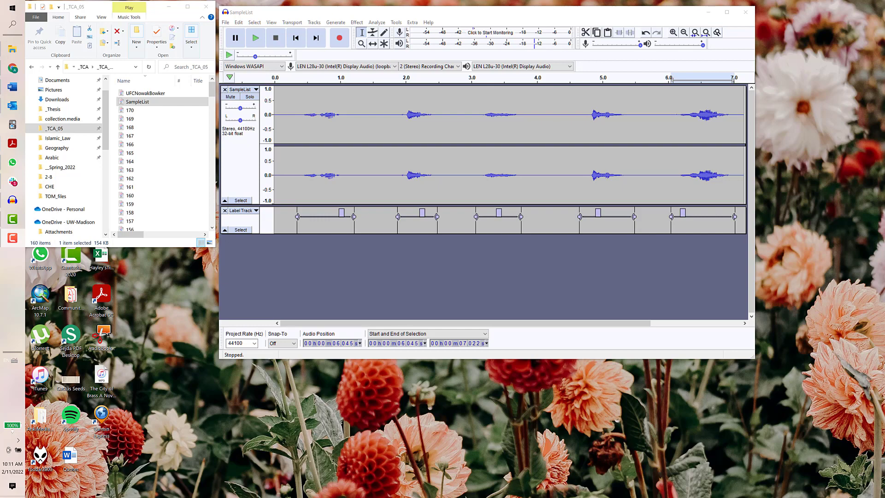
# Start an Export Multiple and set its destination to a new folder named AnkiAudio on the Desktop.
pyautogui.click(228, 23)
pyautogui.moveTo(266, 80)
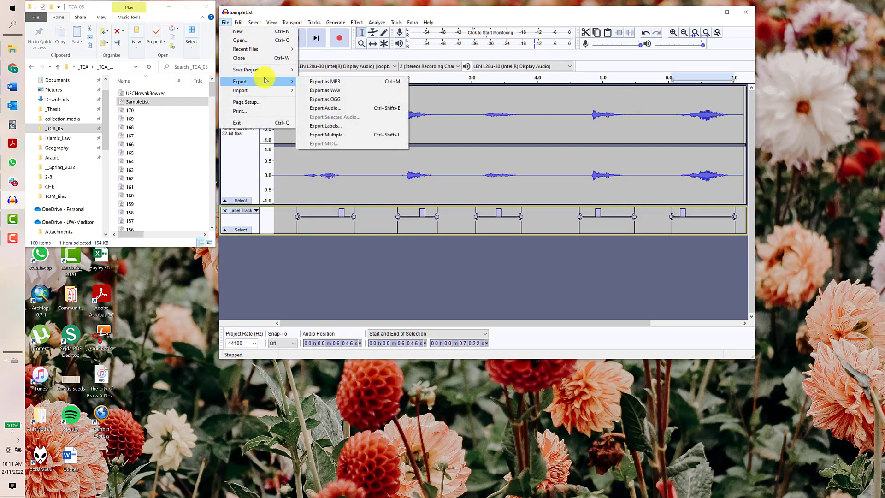
pyautogui.click(367, 134)
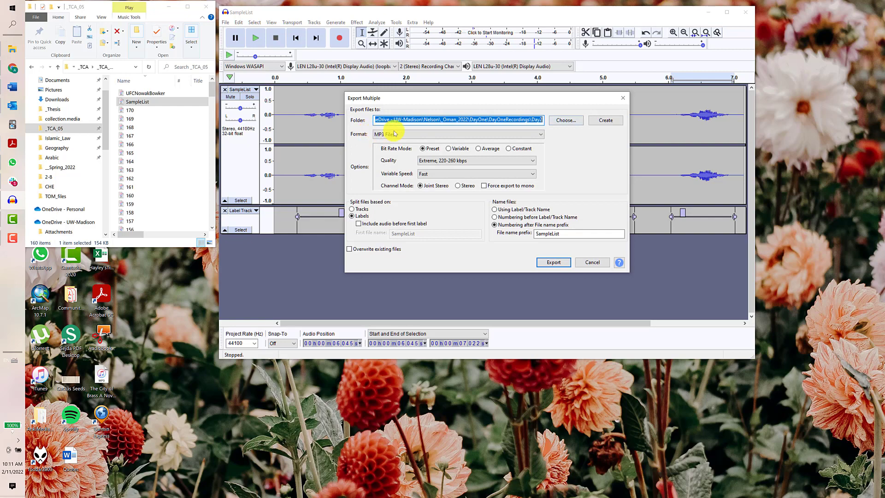
pyautogui.click(559, 119)
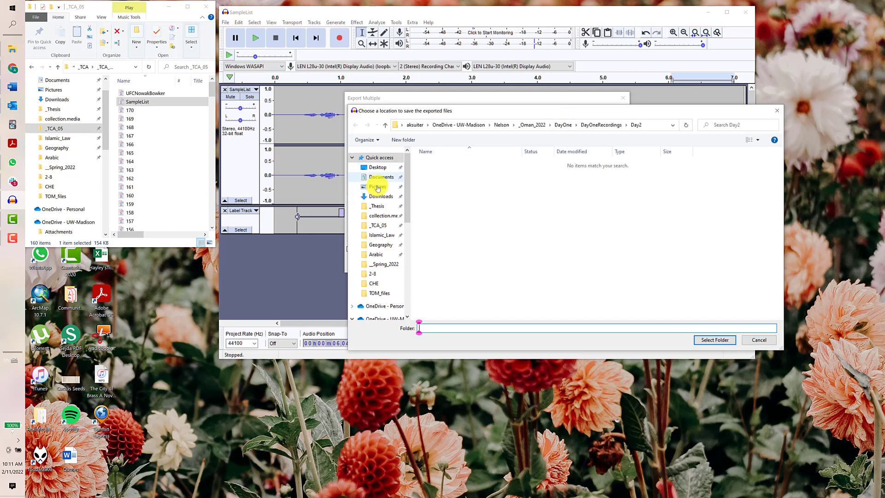
pyautogui.click(377, 168)
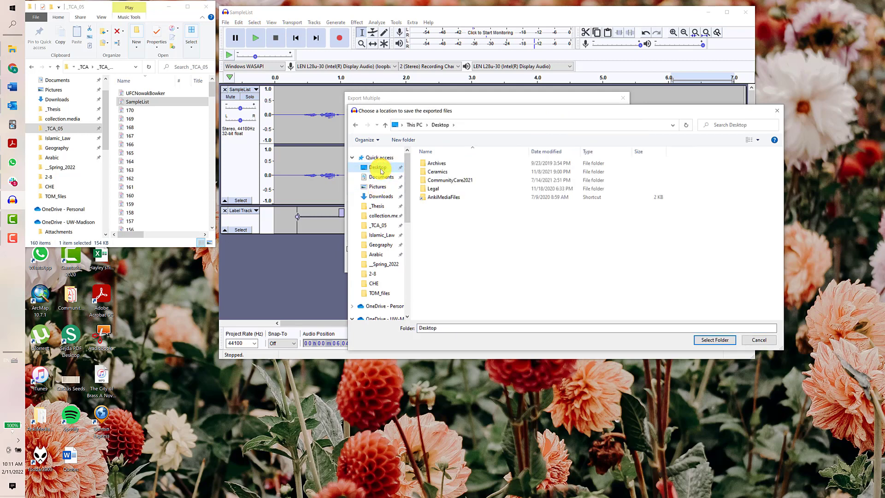
pyautogui.click(402, 141)
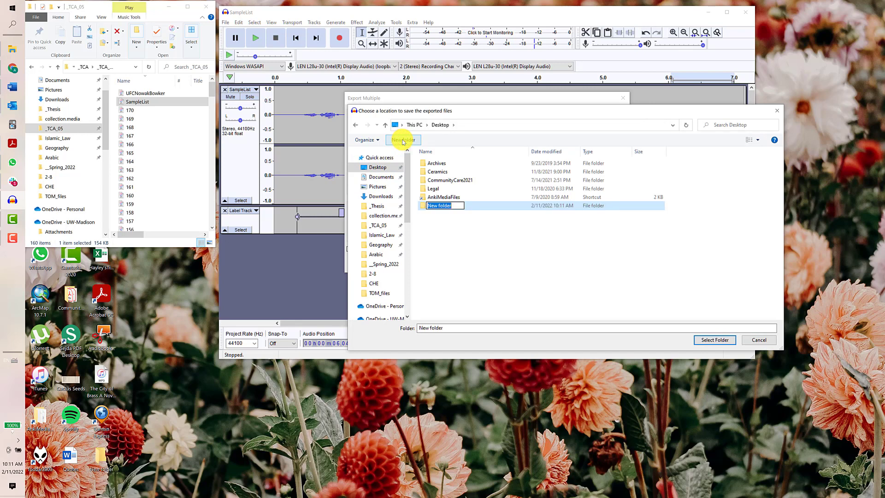
pyautogui.write('AnkiAudio')
pyautogui.click(482, 215)
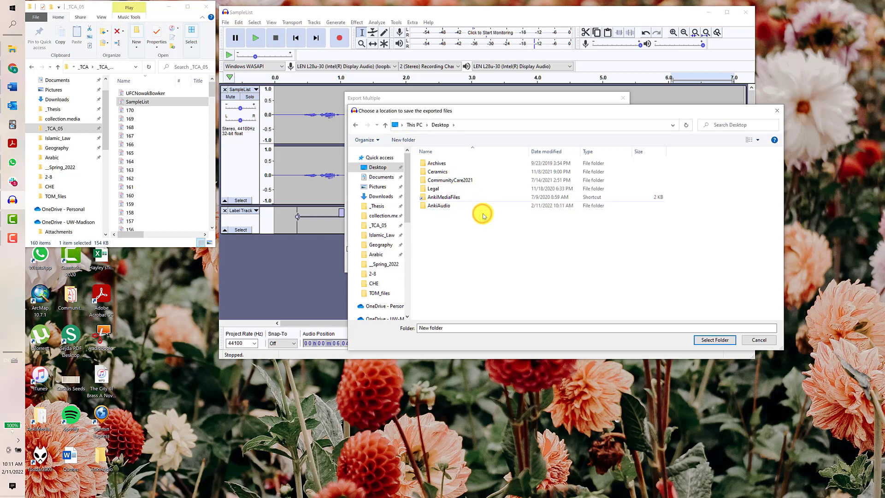
pyautogui.click(460, 204)
pyautogui.doubleClick(460, 204)
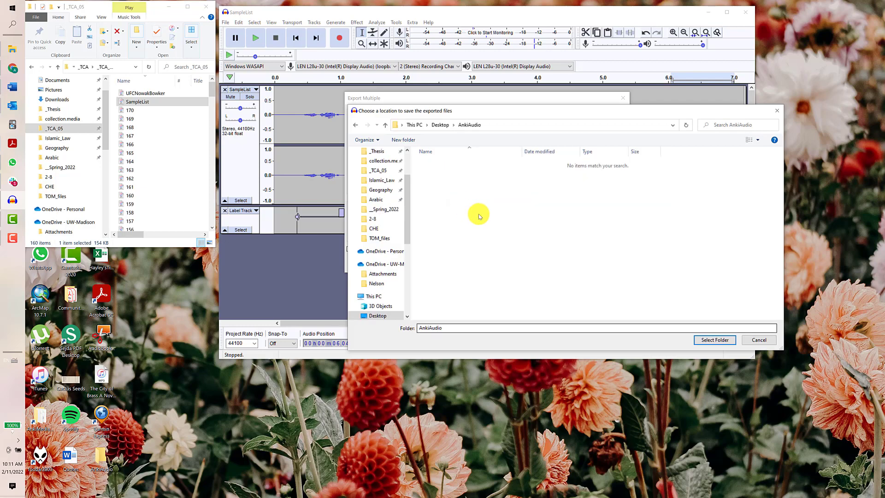
pyautogui.click(701, 343)
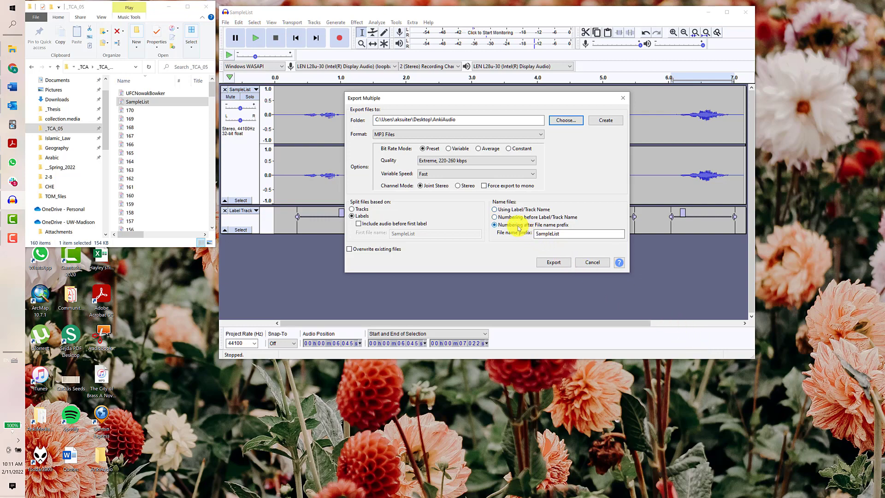
# Set the file name prefix to AnkiTestAudio and export the labelled segments as numbered MP3 files.
pyautogui.doubleClick(569, 234)
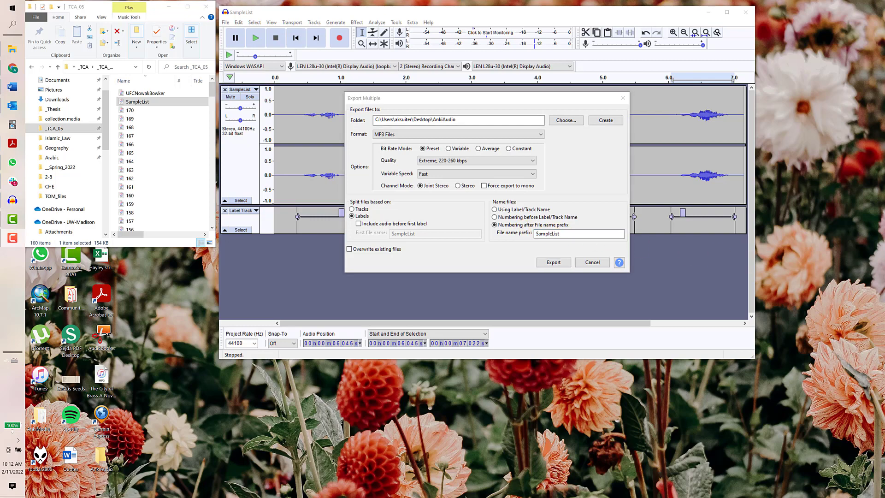
pyautogui.click(563, 234)
pyautogui.moveTo(562, 234); pyautogui.dragTo(508, 228)
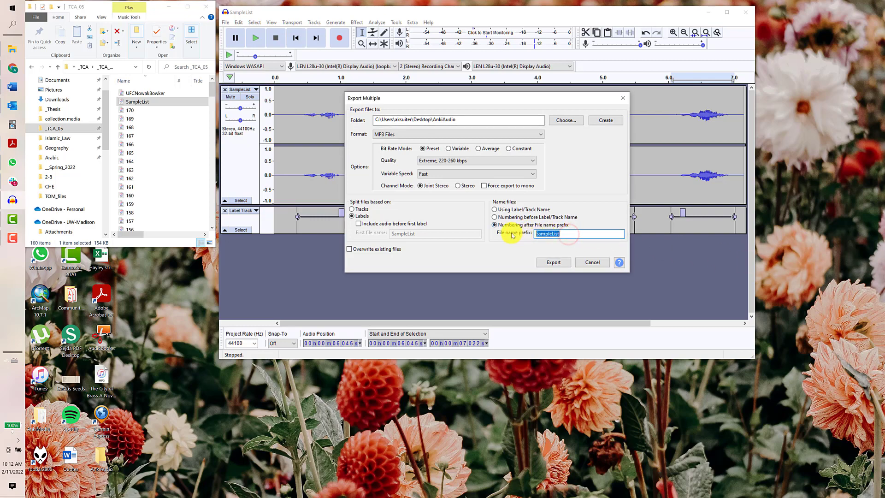
pyautogui.write('Anki')
pyautogui.press('shift')
pyautogui.write('TestAudio')
pyautogui.click(546, 265)
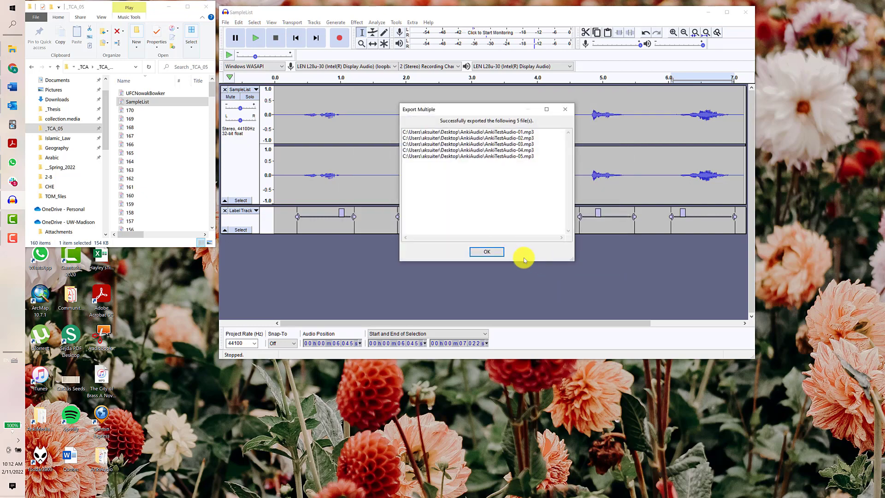
pyautogui.click(497, 251)
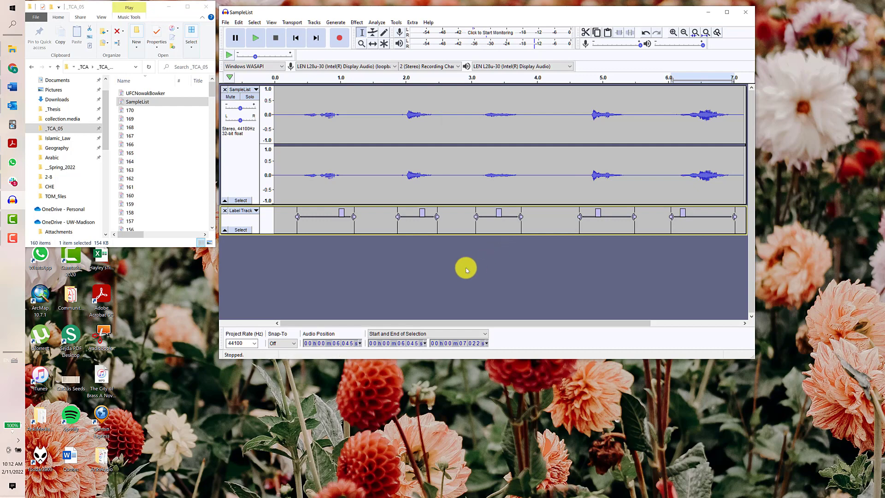
# Open the AnkiAudio folder from the desktop, and switch to the Anki Omani spreadsheet in Google Sheets, resizing its window to be narrower.
pyautogui.click(102, 462)
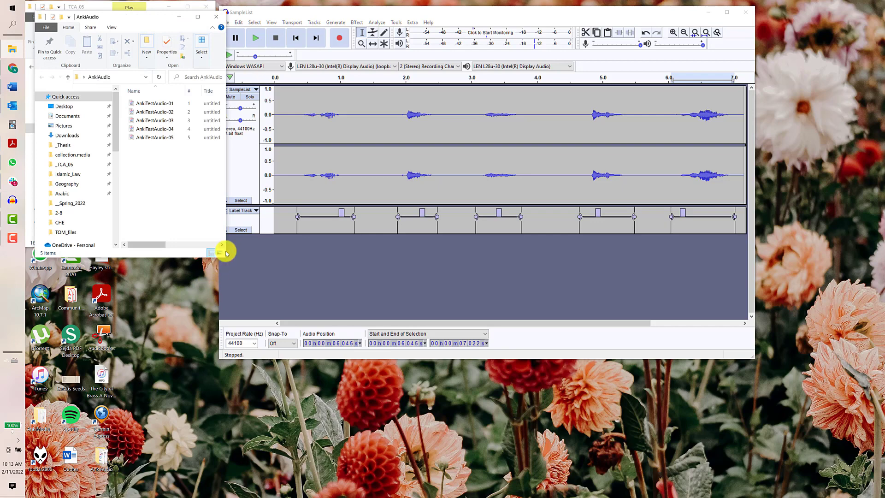
pyautogui.moveTo(226, 251); pyautogui.dragTo(280, 245)
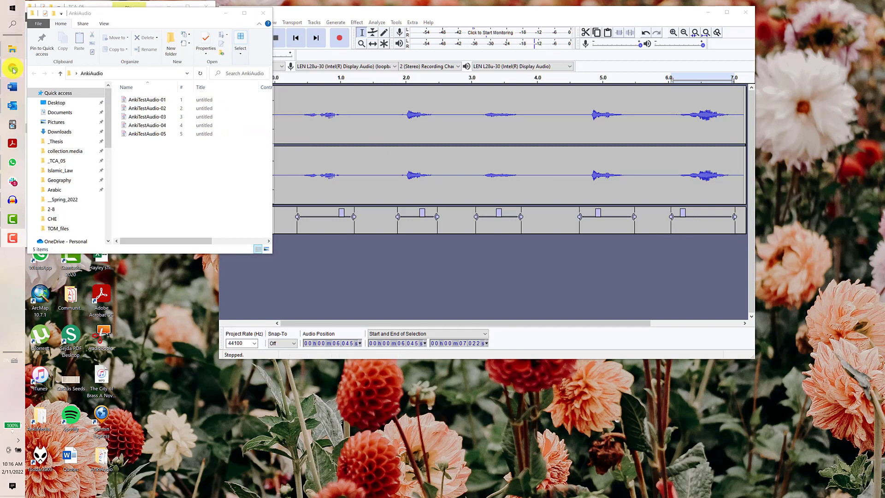
pyautogui.moveTo(13, 70)
pyautogui.click(62, 101)
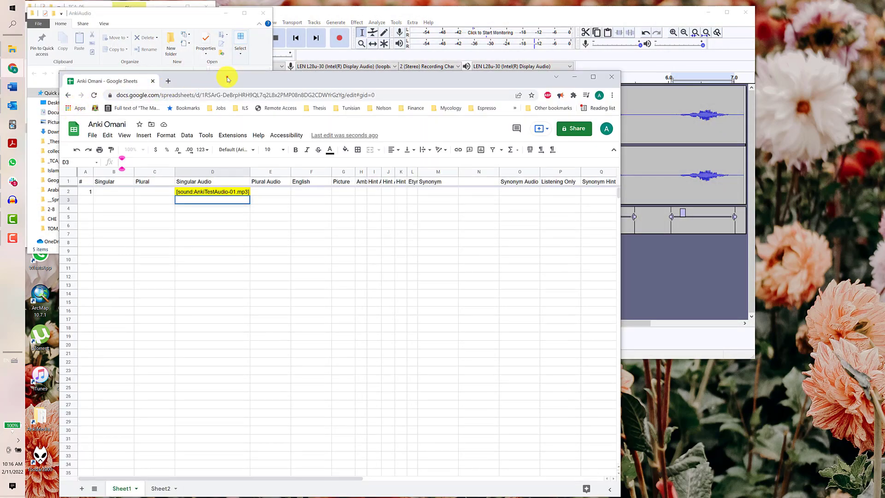
pyautogui.moveTo(227, 81); pyautogui.dragTo(232, 26)
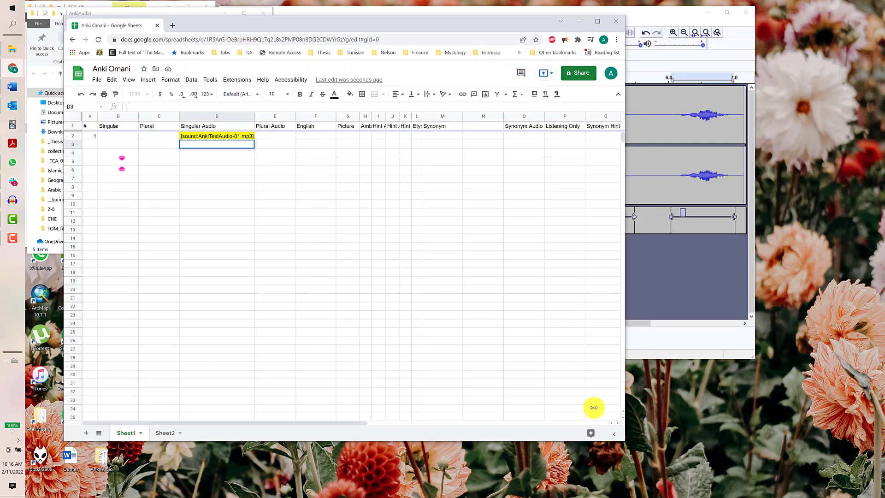
pyautogui.moveTo(624, 439); pyautogui.dragTo(440, 492)
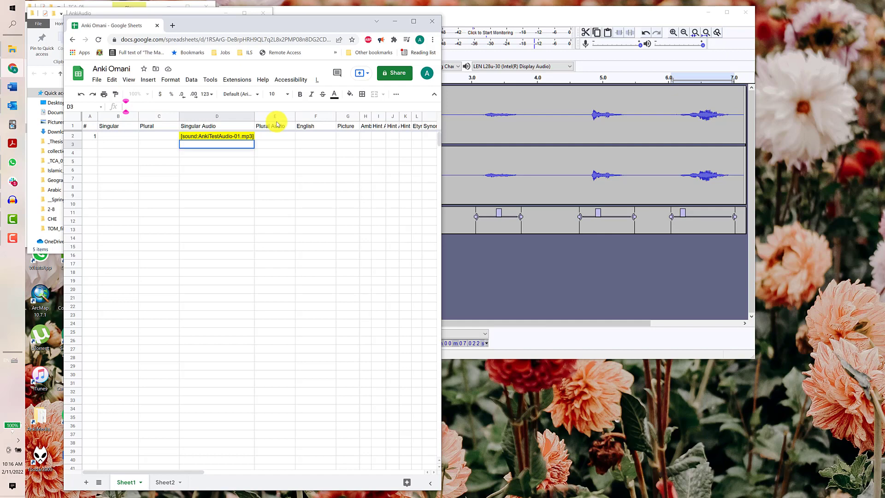
# Fill the 1 in cell A2 down through A6.
pyautogui.click(90, 138)
pyautogui.click(90, 141)
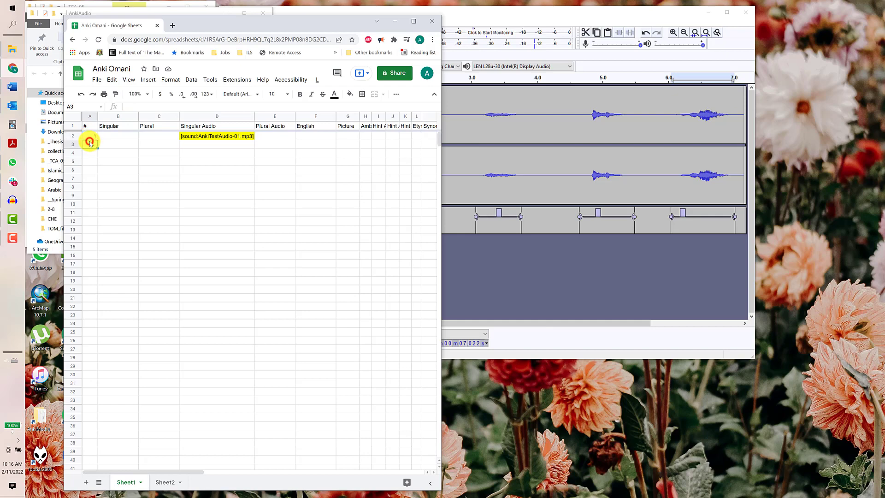
pyautogui.click(90, 138)
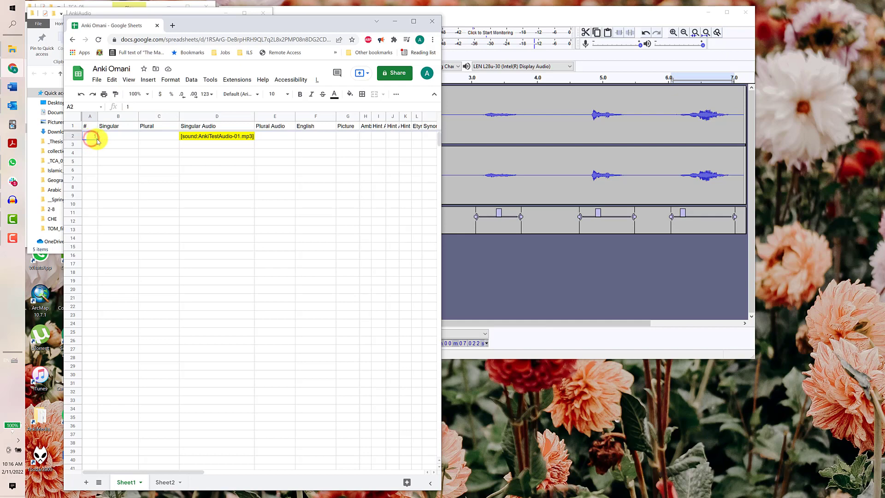
pyautogui.keyDown('shift'); pyautogui.click(96, 168); pyautogui.keyUp('shift')
pyautogui.hotkey('ctrl', 'd')
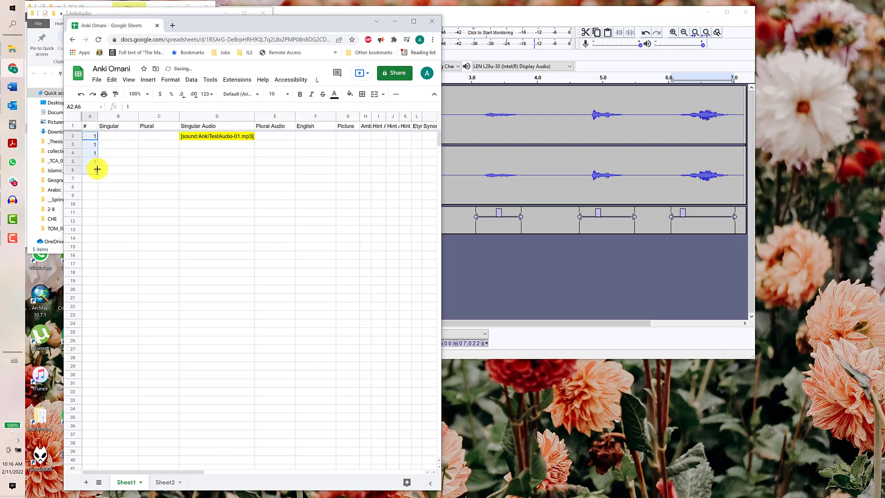
# Enter 2 in cell A3 and extend the series from A2:A3 down to A6.
pyautogui.click(89, 145)
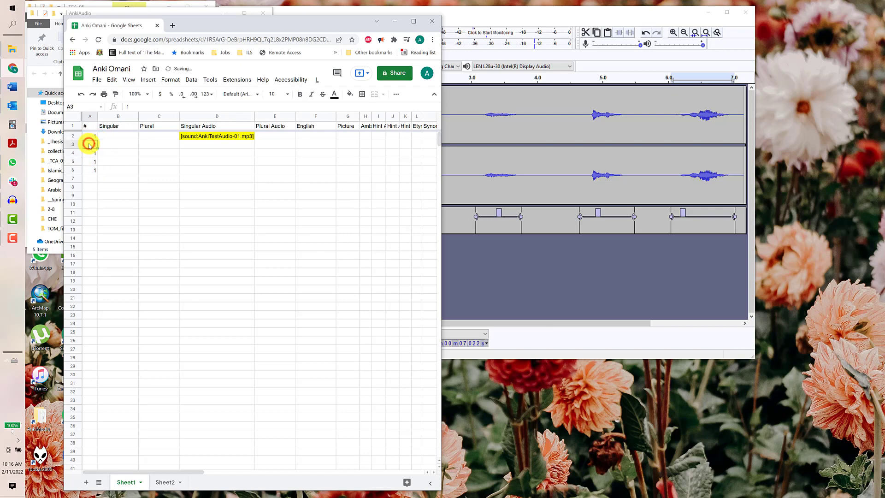
pyautogui.write('2')
pyautogui.click(90, 136)
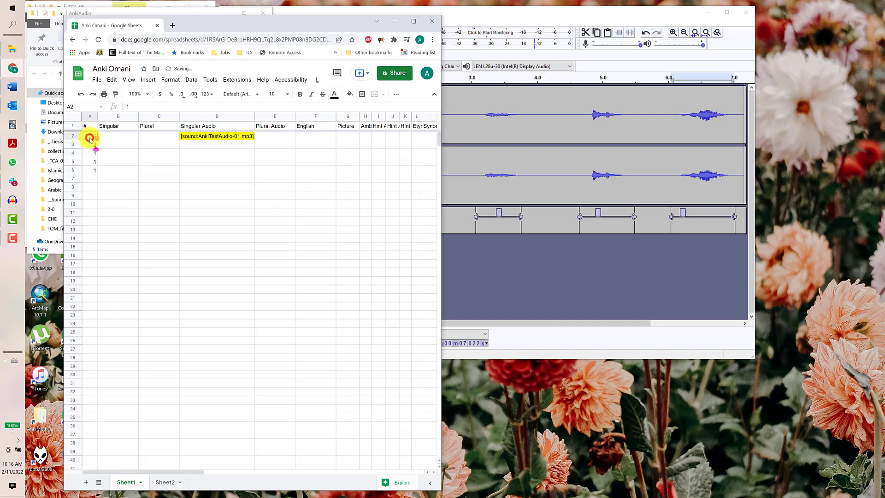
pyautogui.keyDown('shift'); pyautogui.click(90, 143); pyautogui.keyUp('shift')
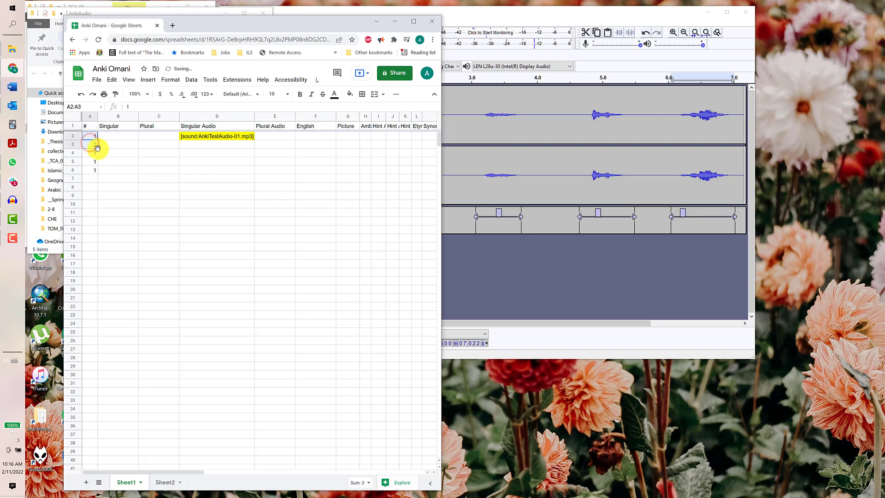
pyautogui.moveTo(97, 149); pyautogui.dragTo(102, 174)
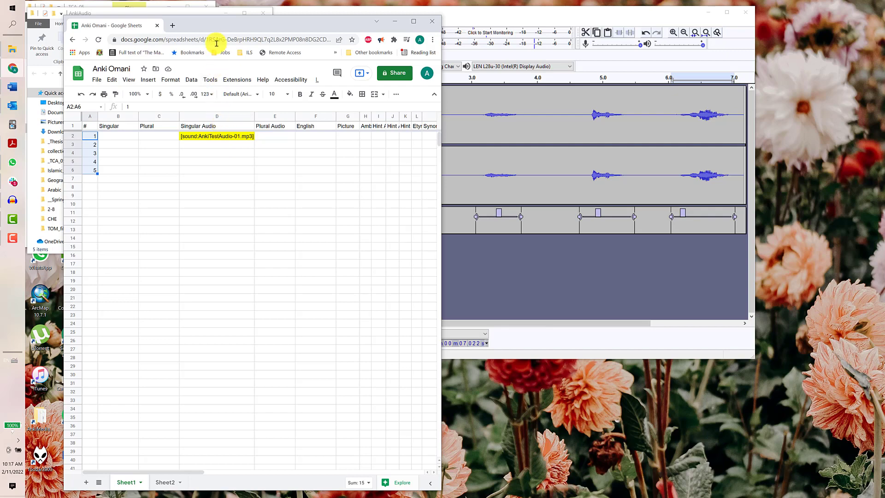
# Place the spreadsheet beside the AnkiAudio folder and fill the Singular Audio formula in D2 down to D6.
pyautogui.moveTo(215, 23); pyautogui.dragTo(395, 9)
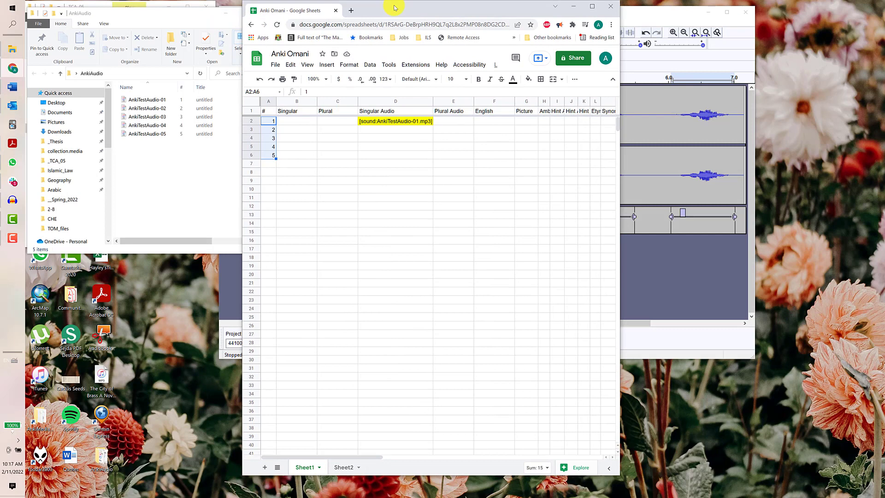
pyautogui.click(404, 121)
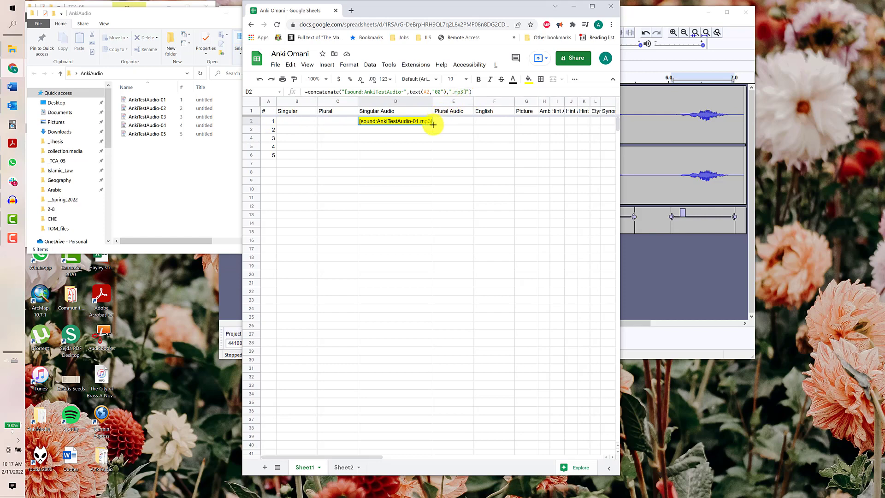
pyautogui.moveTo(433, 124); pyautogui.dragTo(429, 158)
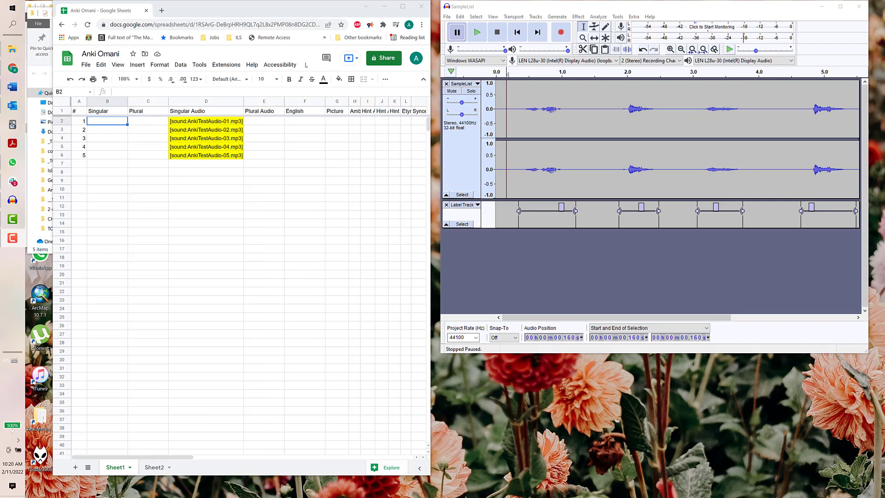
# Move files AnkiTestAudio-01 through AnkiTestAudio-05 from the AnkiAudio folder into the collection.media folder.
pyautogui.click(264, 172)
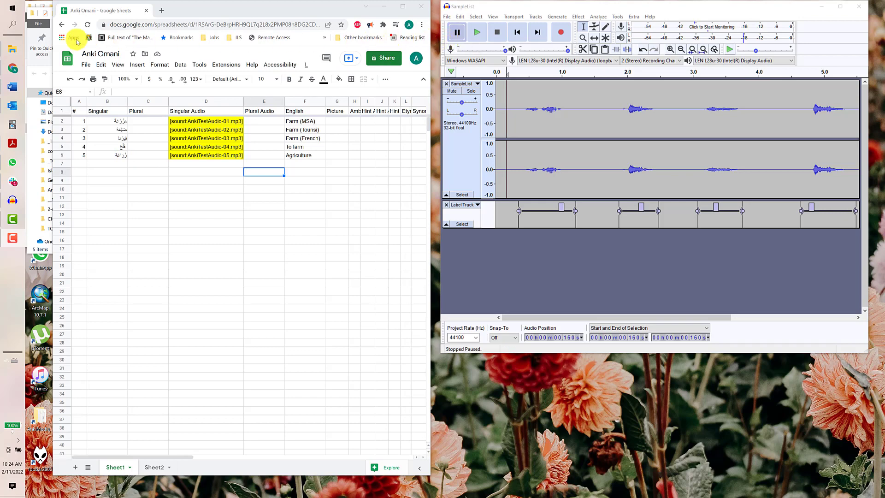
pyautogui.click(33, 40)
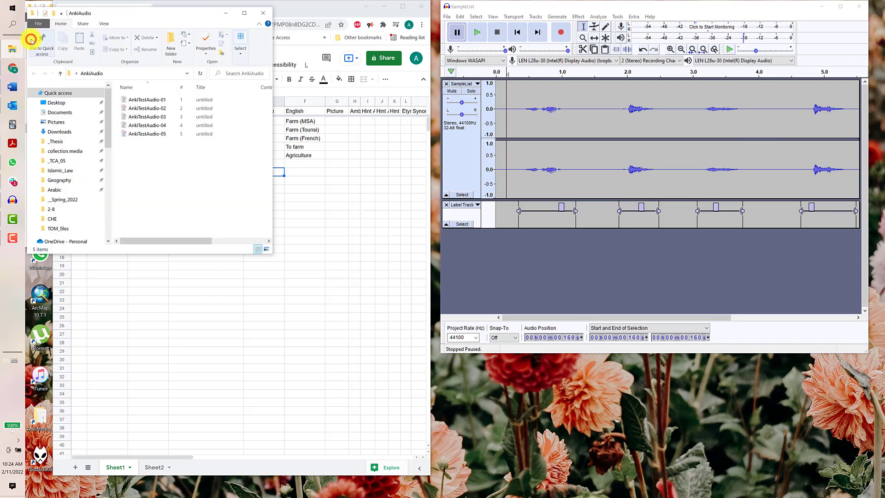
pyautogui.click(166, 102)
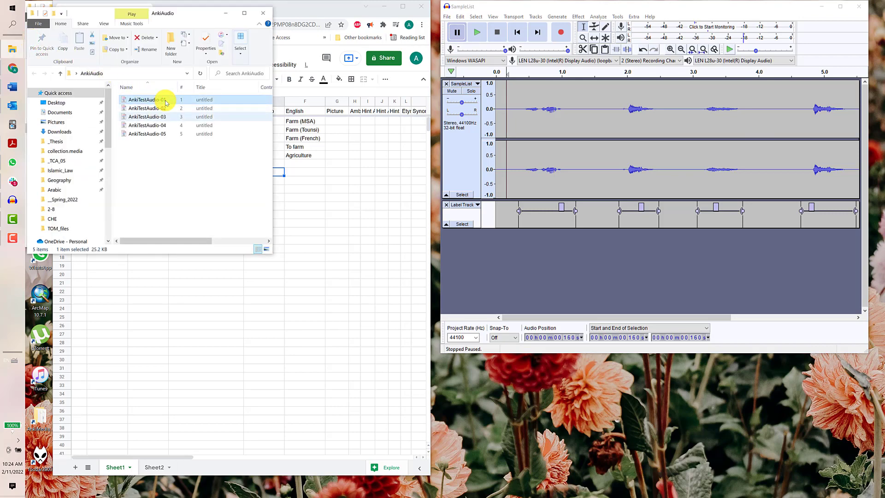
pyautogui.keyDown('shift'); pyautogui.click(161, 133); pyautogui.keyUp('shift')
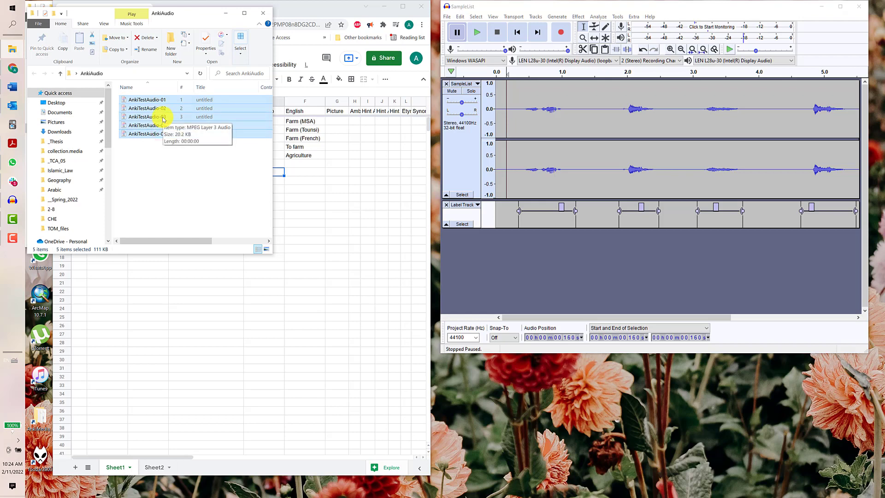
pyautogui.moveTo(163, 119); pyautogui.dragTo(73, 152)
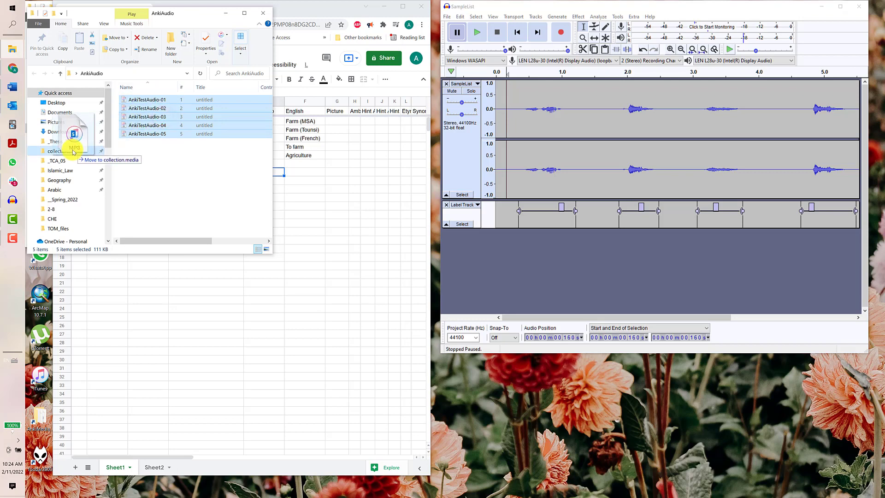
pyautogui.moveTo(73, 152); pyautogui.dragTo(73, 152)
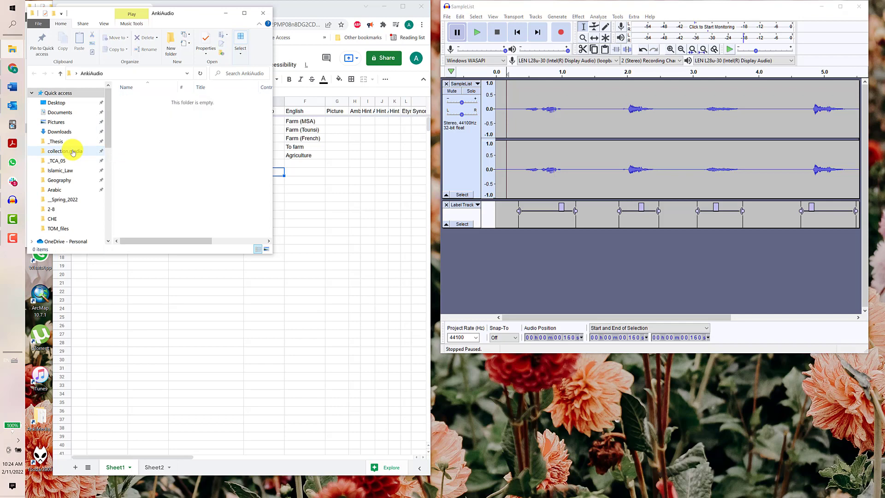
# Return to the Anki Omani spreadsheet and copy columns B through T of Sheet1.
pyautogui.click(235, 191)
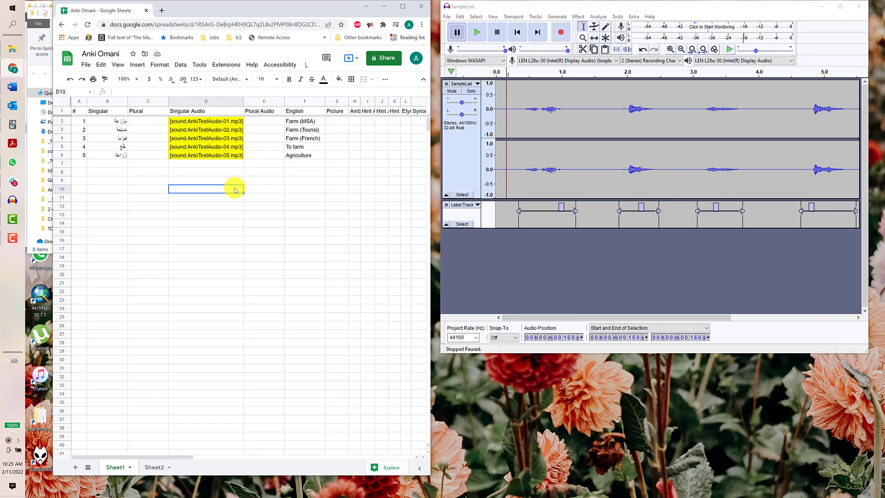
pyautogui.click(112, 101)
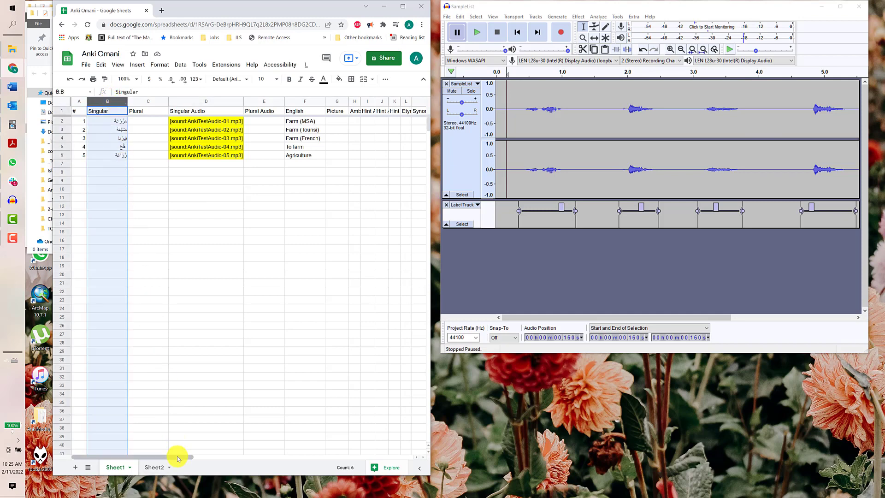
pyautogui.moveTo(178, 457); pyautogui.dragTo(372, 450)
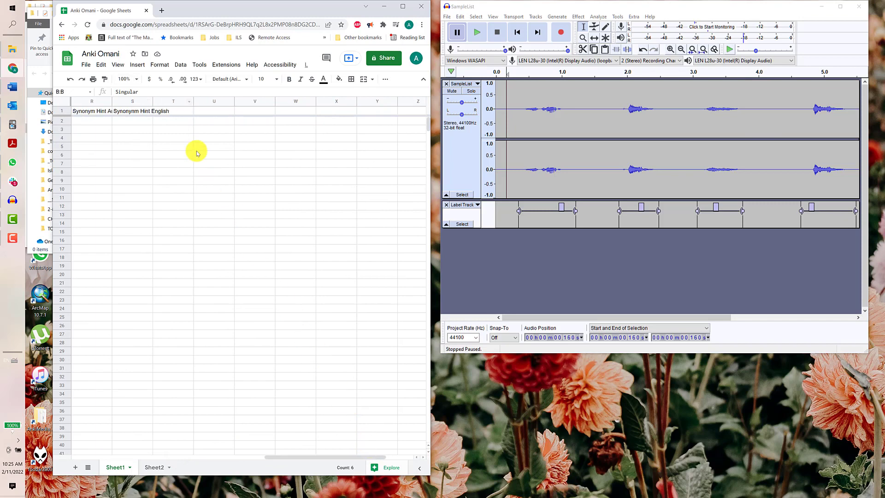
pyautogui.keyDown('shift'); pyautogui.click(169, 104); pyautogui.keyUp('shift')
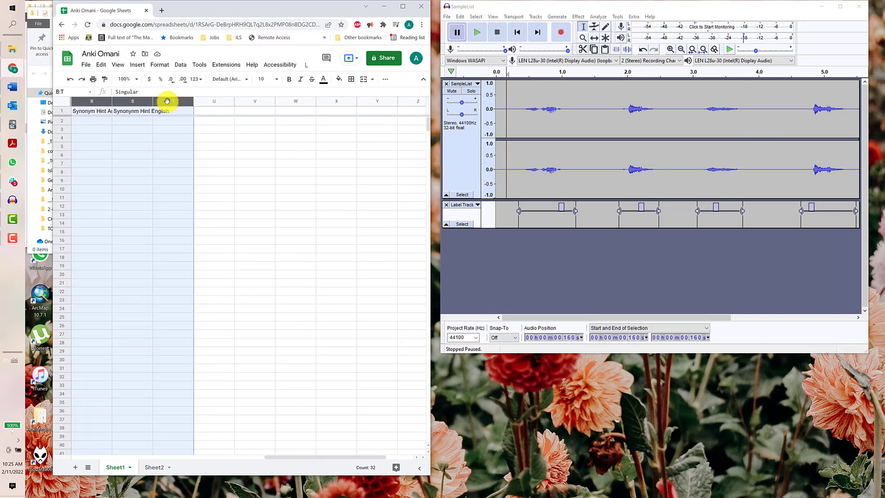
# Clear the existing vocabulary entries in A1:E5 of Sheet2.
pyautogui.click(152, 467)
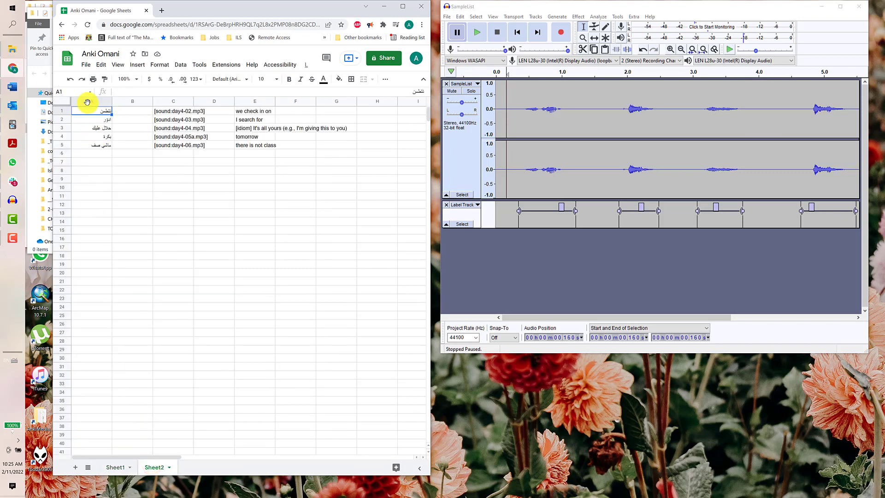
pyautogui.click(88, 101)
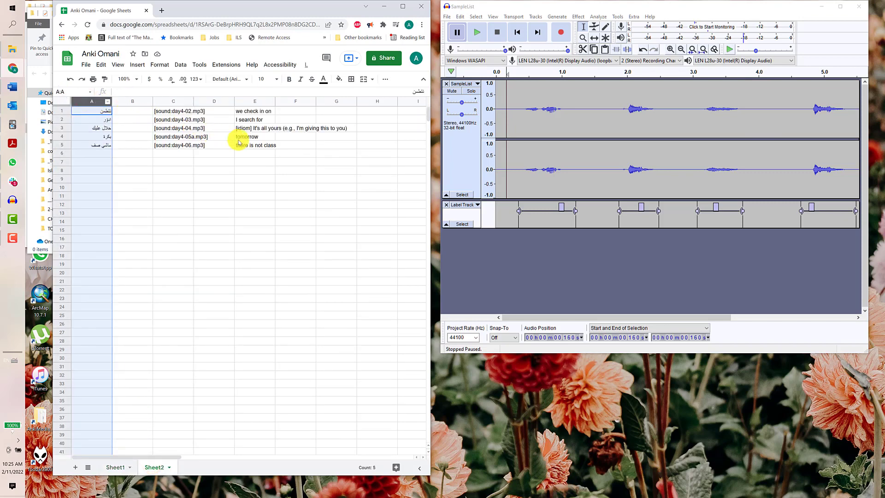
pyautogui.keyDown('shift'); pyautogui.click(256, 146); pyautogui.keyUp('shift')
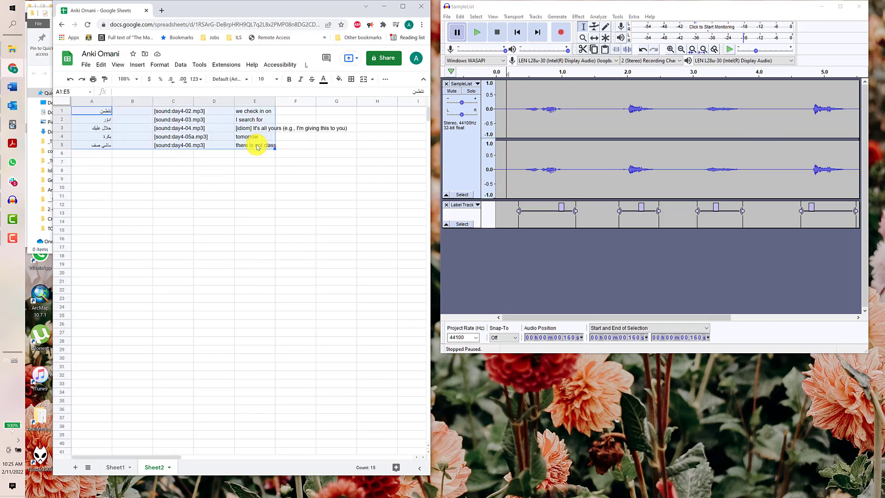
pyautogui.press('Delete')
# Paste the copied Sheet1 columns into Sheet2 starting at cell A1 as values only.
pyautogui.click(95, 113)
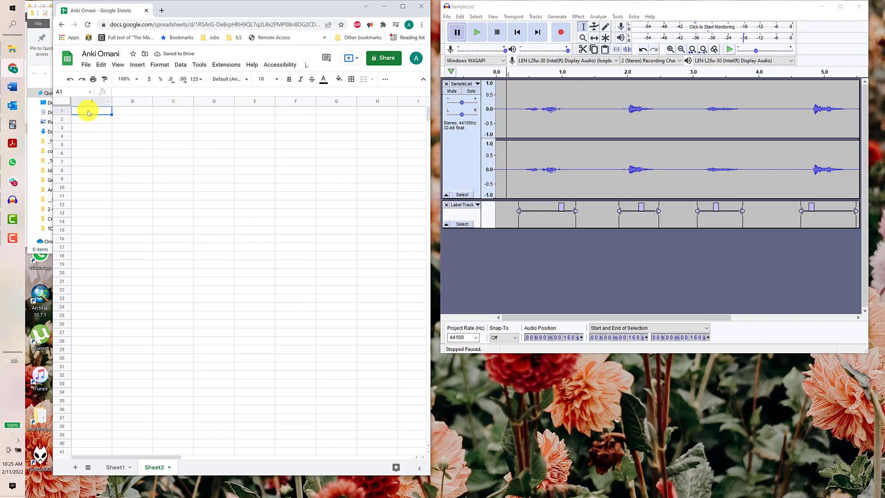
pyautogui.rightClick(89, 113)
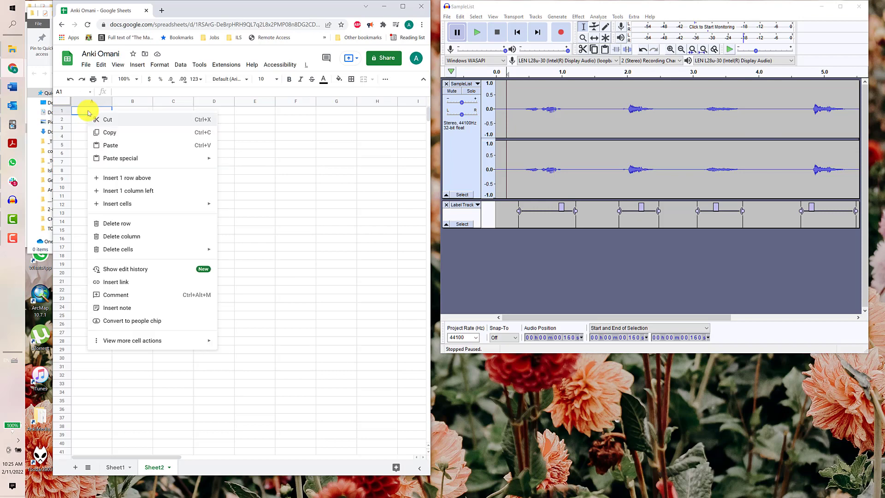
pyautogui.moveTo(152, 158)
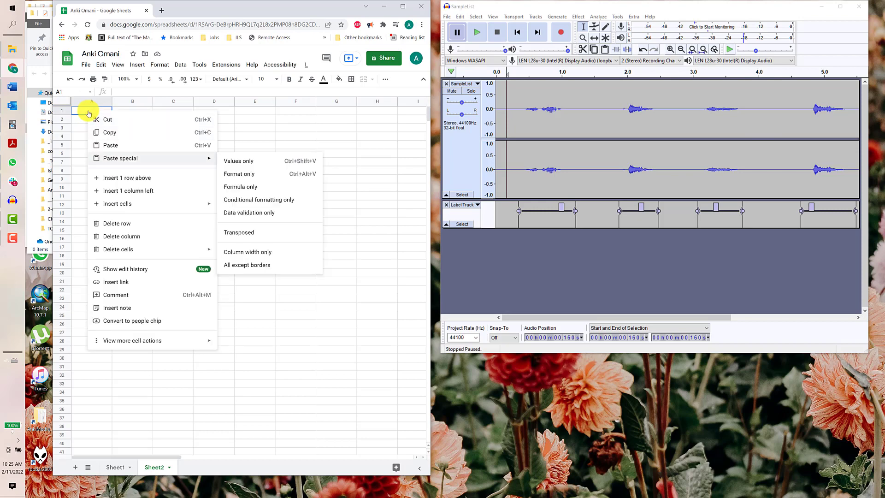
pyautogui.click(249, 164)
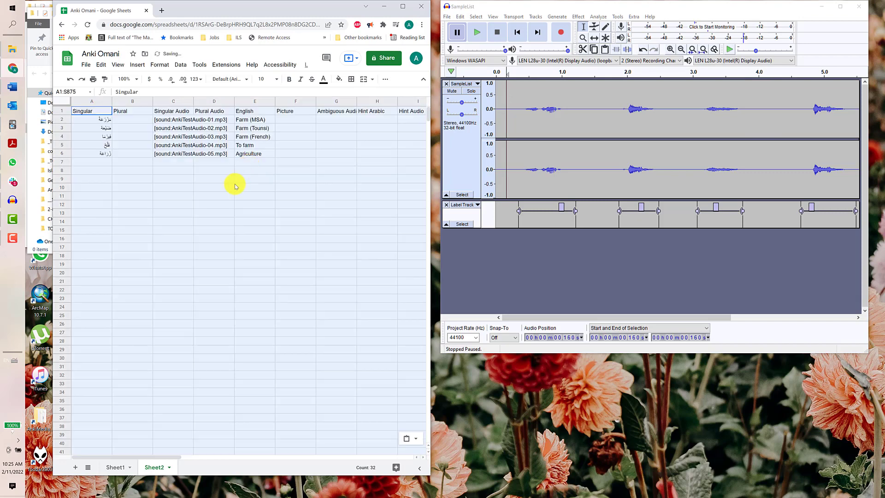
pyautogui.click(220, 204)
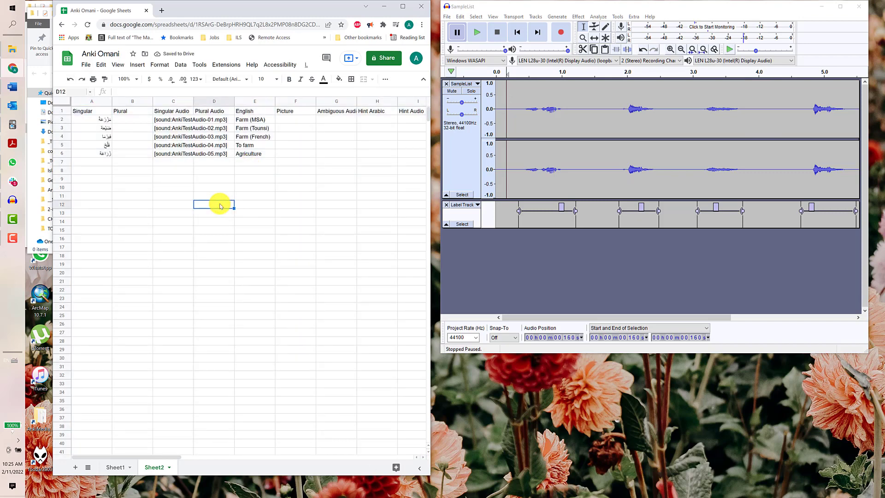
# Download Sheet2 as a comma-separated values (.csv) file.
pyautogui.click(86, 65)
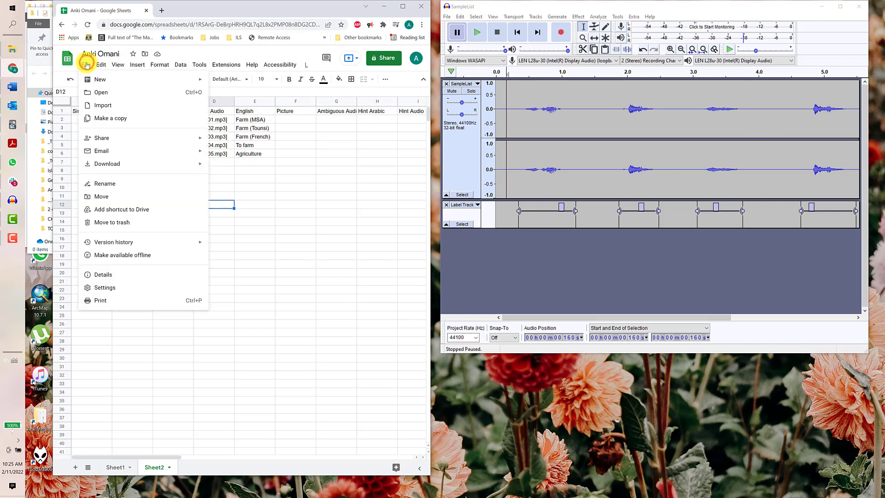
pyautogui.press('Down')
pyautogui.press('Down')
pyautogui.press('Down')
pyautogui.press('Down')
pyautogui.press('Down')
pyautogui.press('Down')
pyautogui.press('Down')
pyautogui.press('Right')
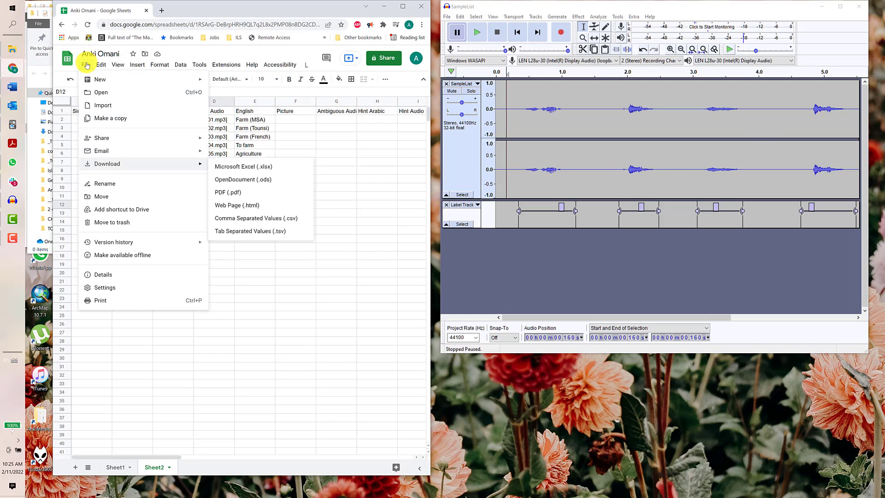
pyautogui.press('Down')
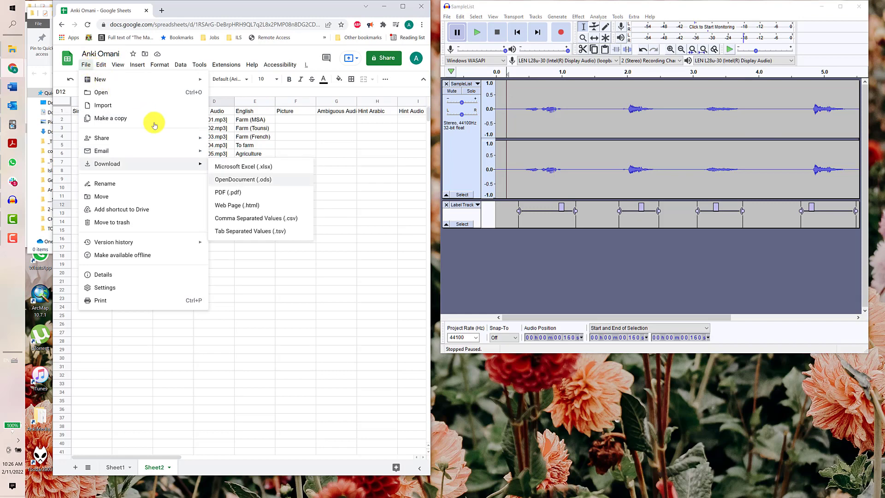
pyautogui.click(266, 224)
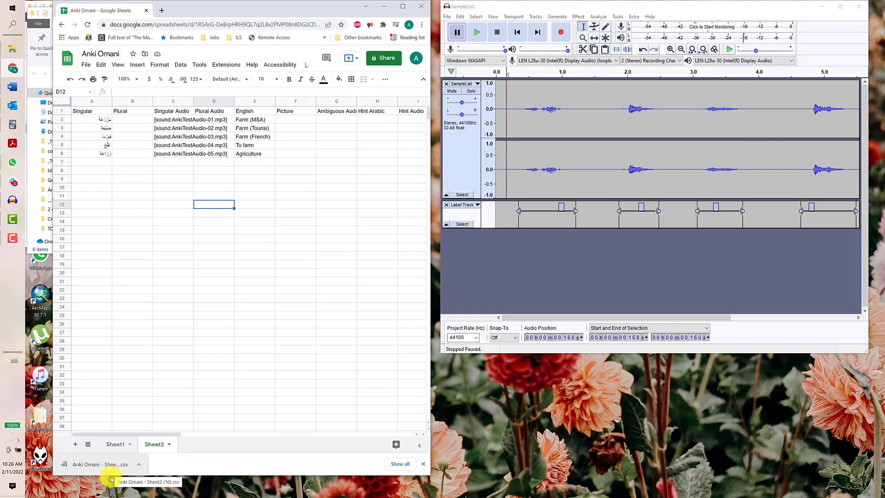
pyautogui.click(111, 478)
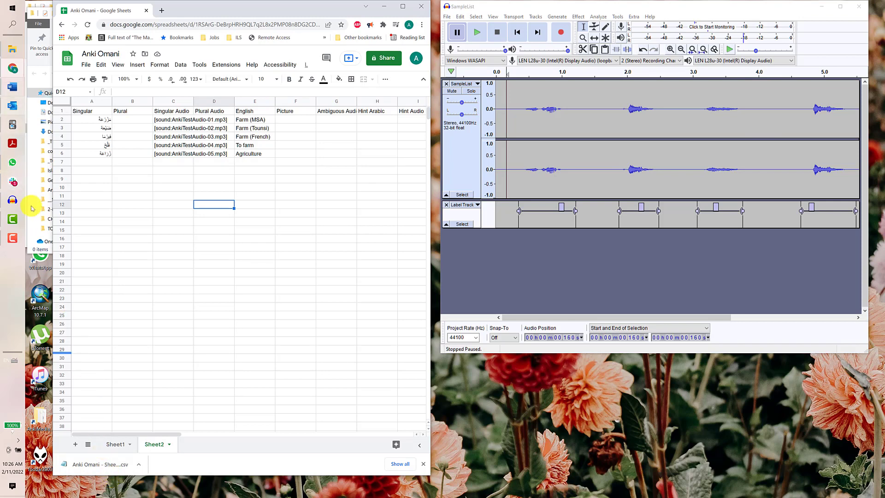
# Switch to Anki and open the CSV file Anki Omani - Sheet2 (10) from the Downloads folder for import.
pyautogui.click(9, 130)
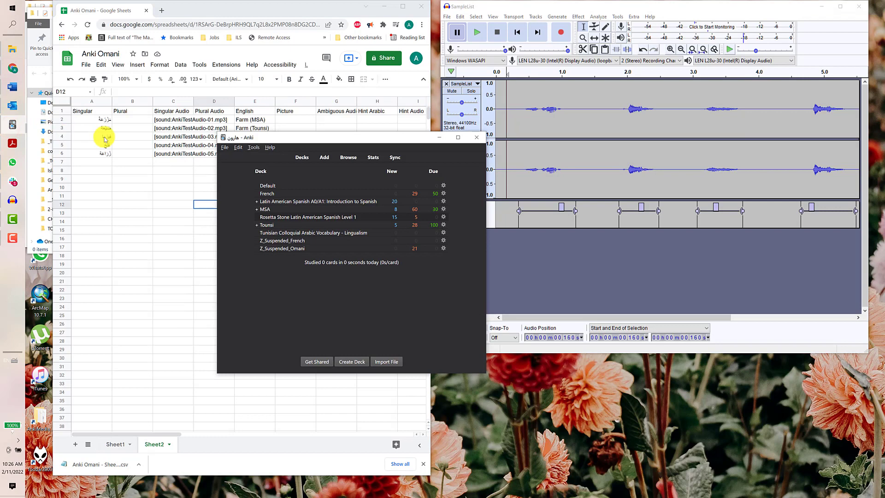
pyautogui.click(225, 147)
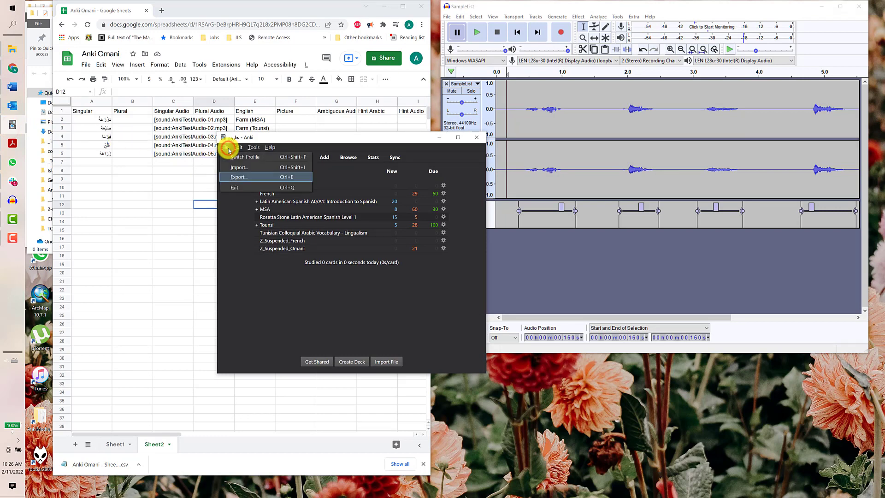
pyautogui.click(244, 167)
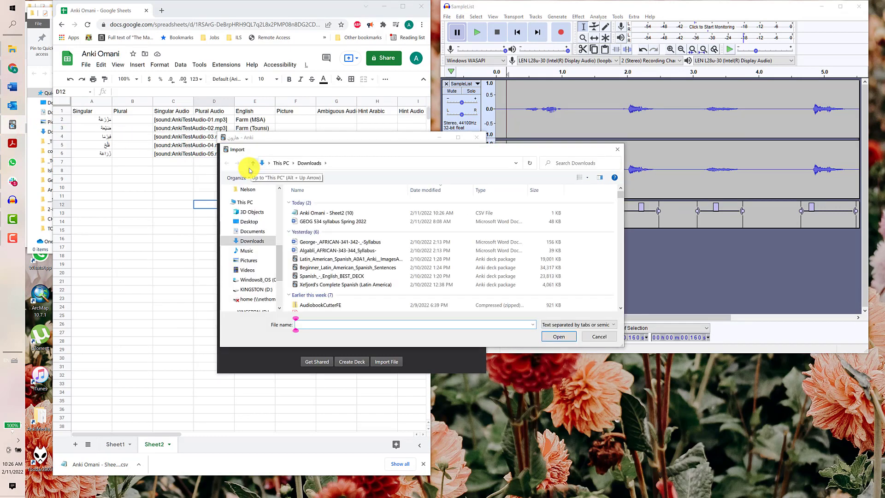
pyautogui.click(314, 213)
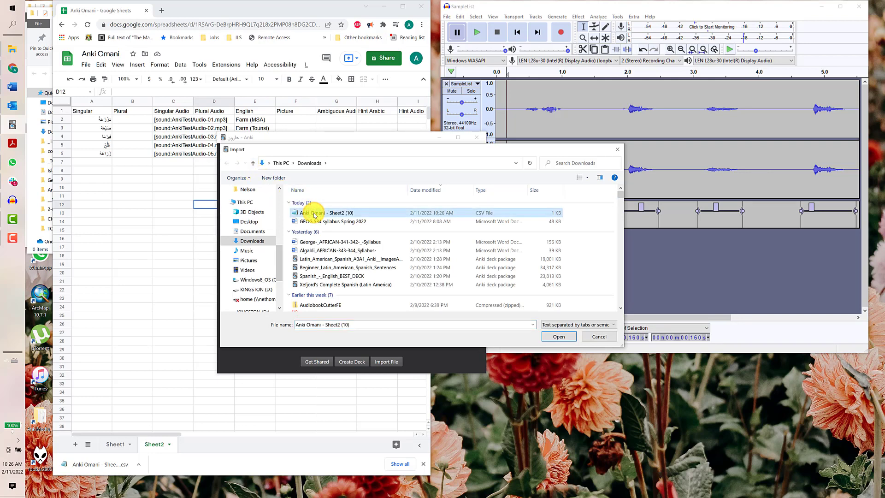
pyautogui.click(558, 336)
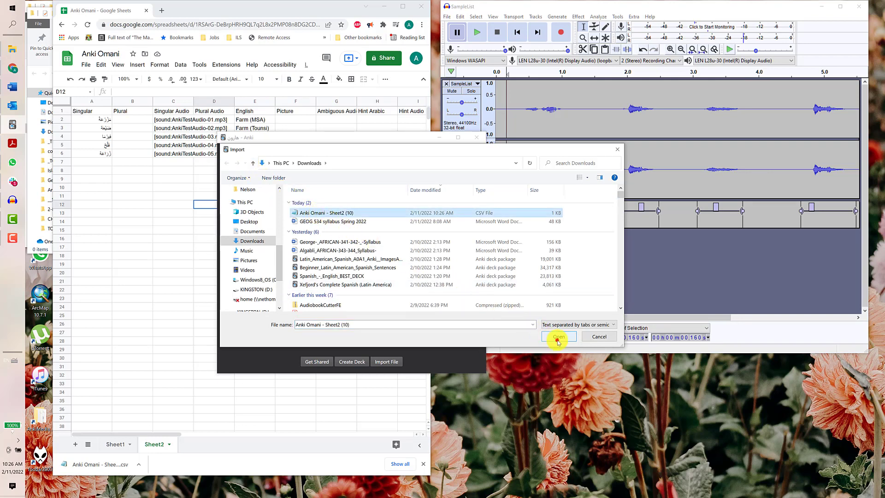
# Set the note type of the import to Tounsi_Nouns/Adjectives/Adverbs.
pyautogui.click(323, 184)
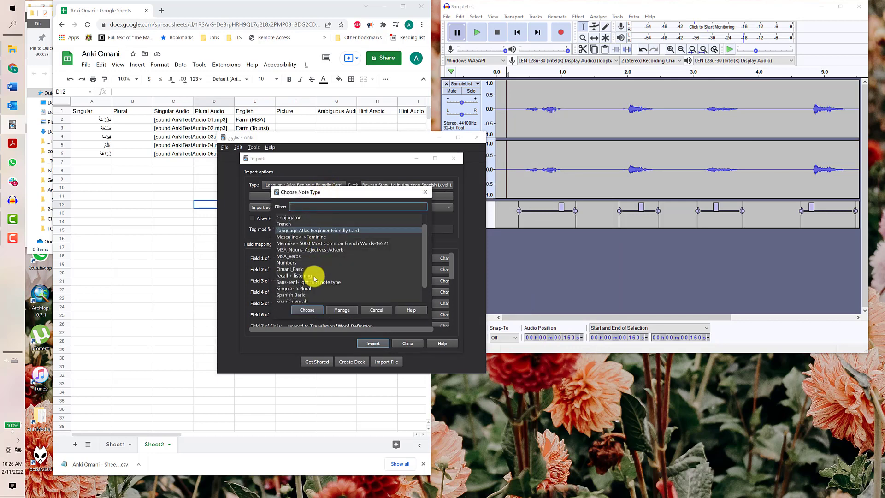
pyautogui.scroll(-1, 314, 275)
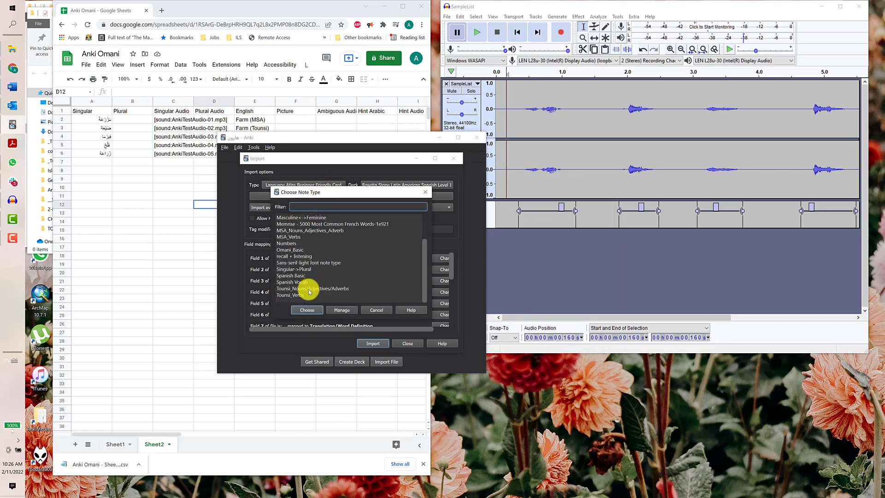
pyautogui.click(308, 290)
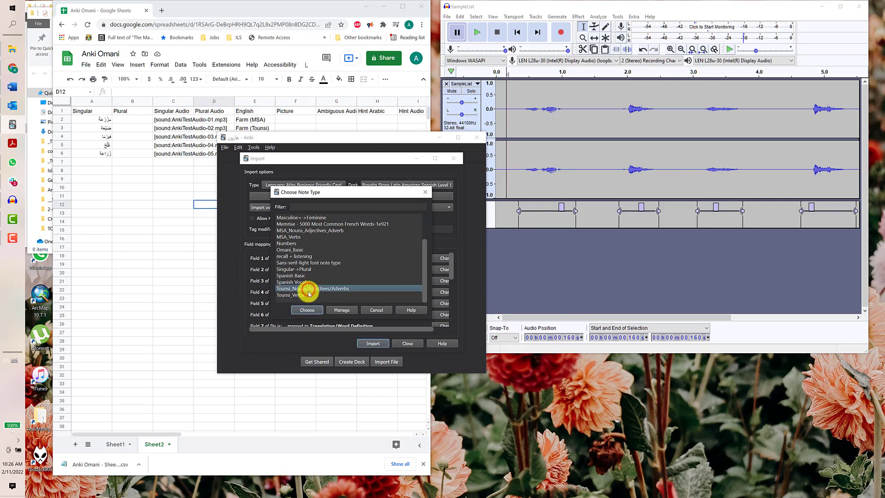
pyautogui.click(307, 312)
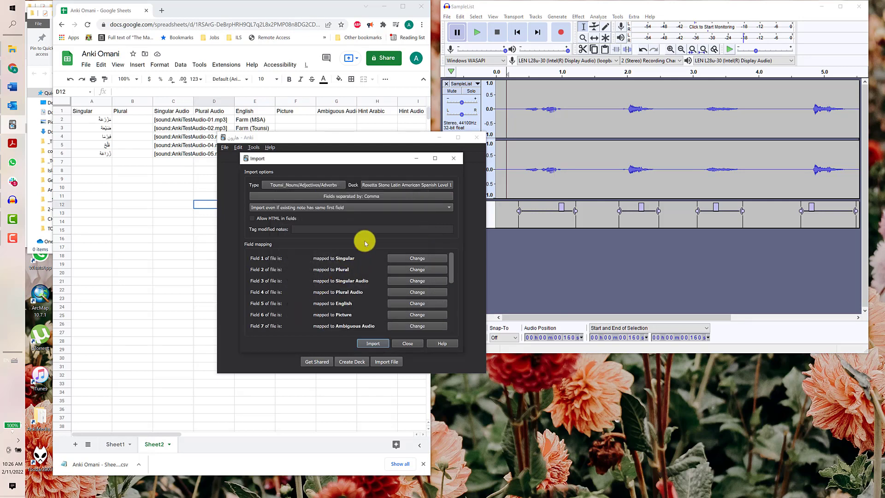
# Choose Tounsi::Temp as the target deck, then import the notes and dismiss the import report.
pyautogui.click(410, 187)
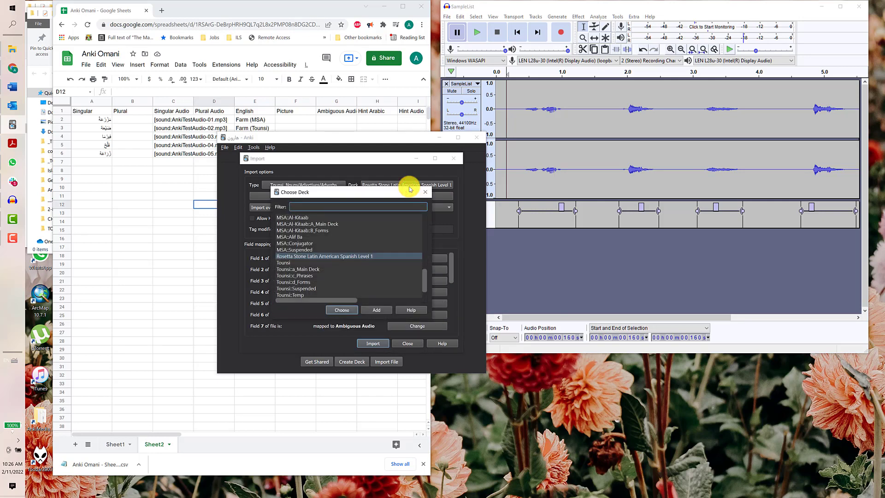
pyautogui.moveTo(423, 274); pyautogui.dragTo(418, 297)
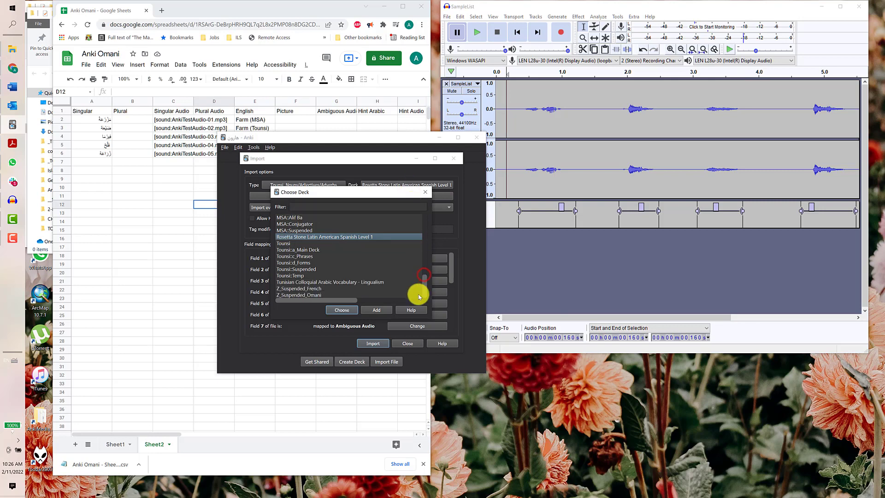
pyautogui.click(301, 274)
pyautogui.click(331, 310)
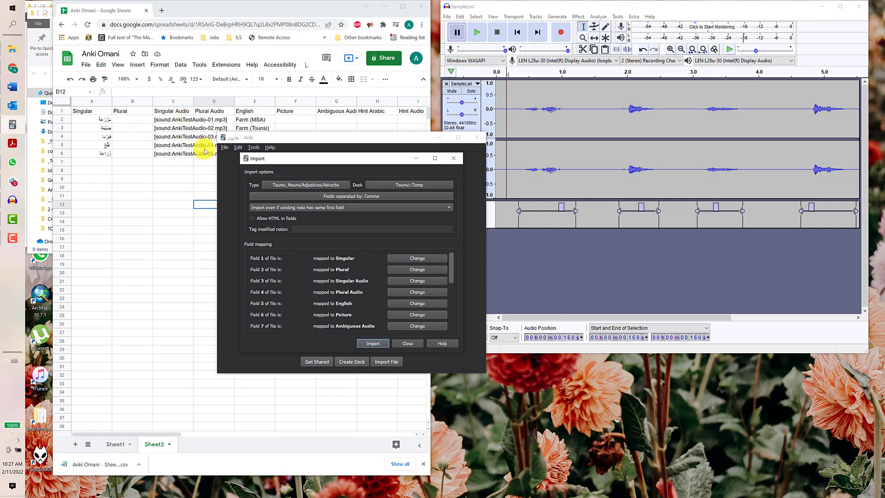
pyautogui.click(376, 343)
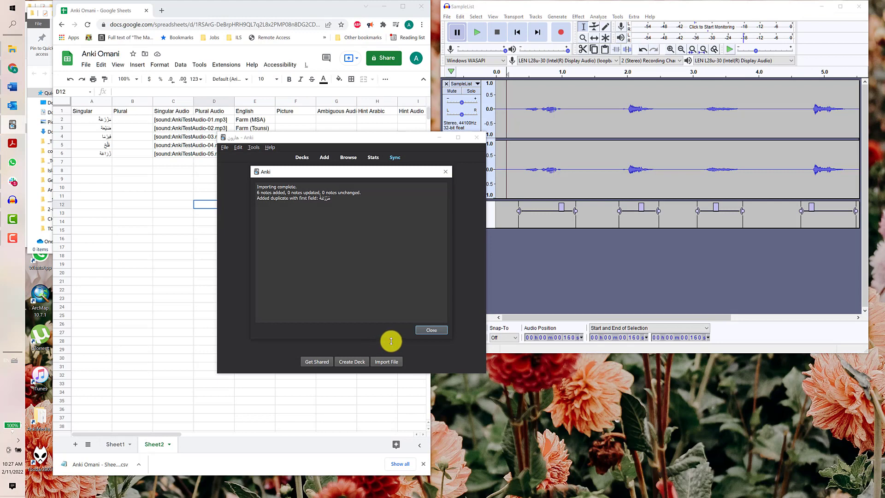
pyautogui.click(432, 329)
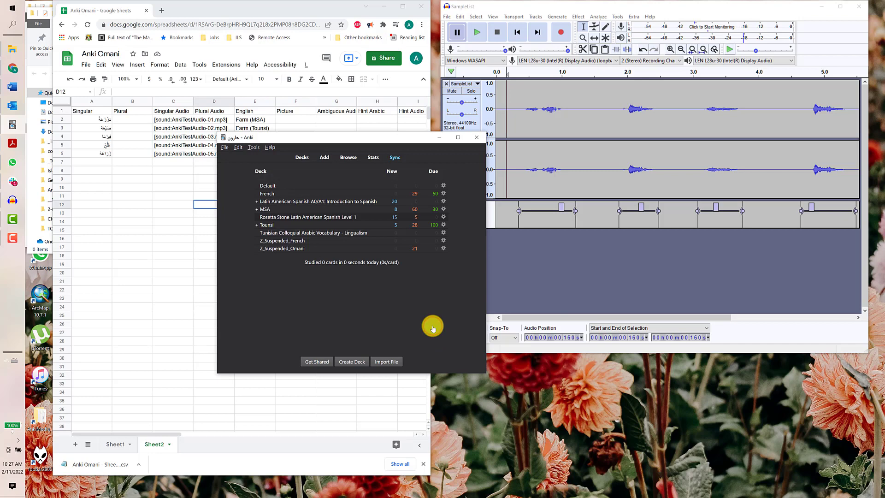
# Open the Temp deck under Tounsi and browse its cards in a taller card browser window.
pyautogui.click(257, 226)
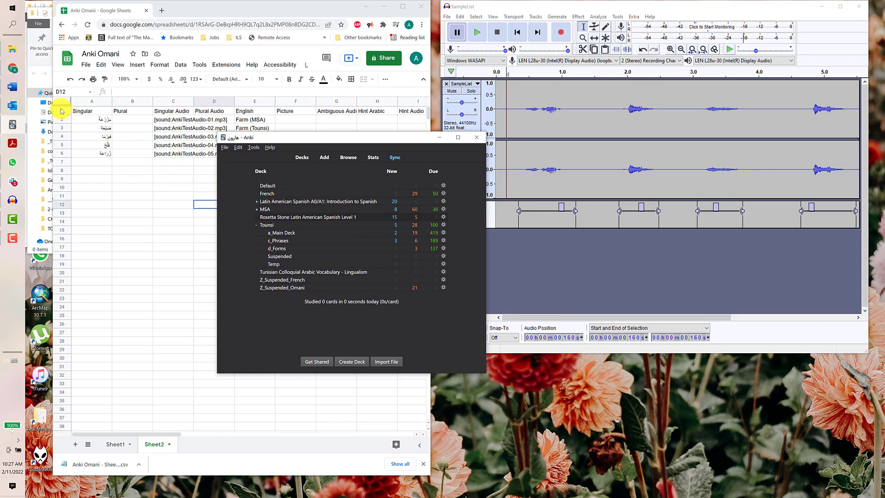
pyautogui.click(278, 264)
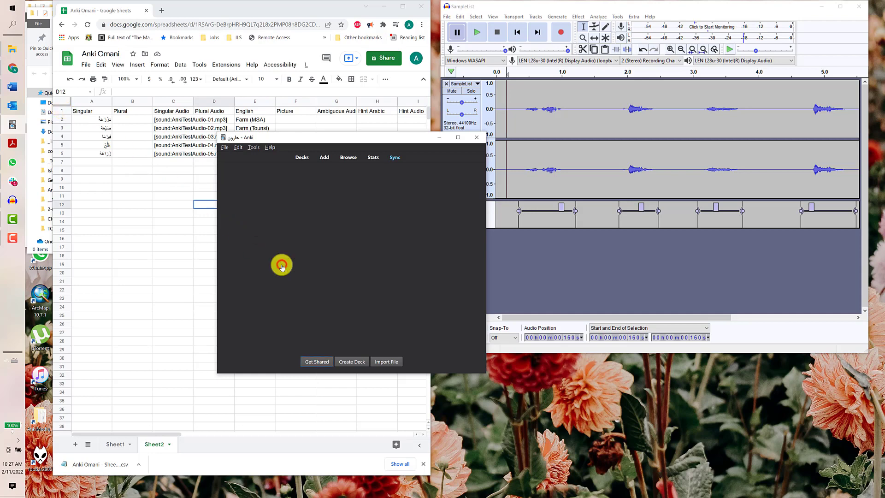
pyautogui.click(348, 158)
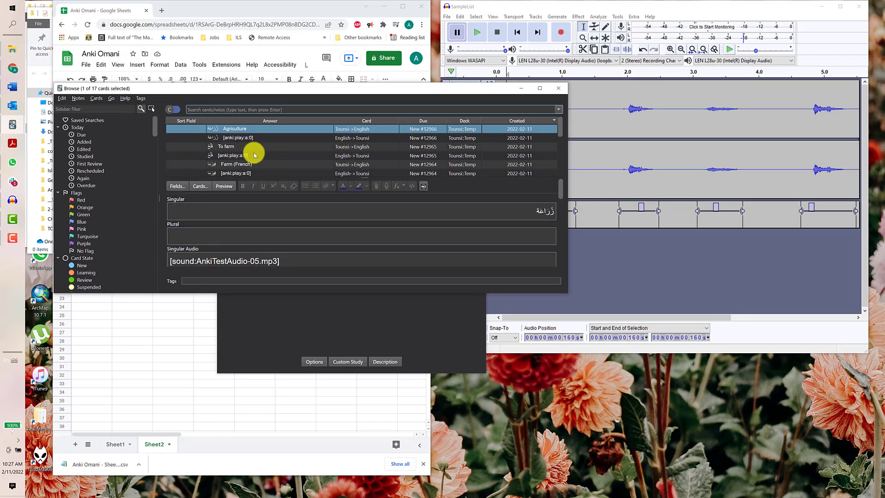
pyautogui.scroll(-4, 241, 152)
pyautogui.scroll(2, 242, 154)
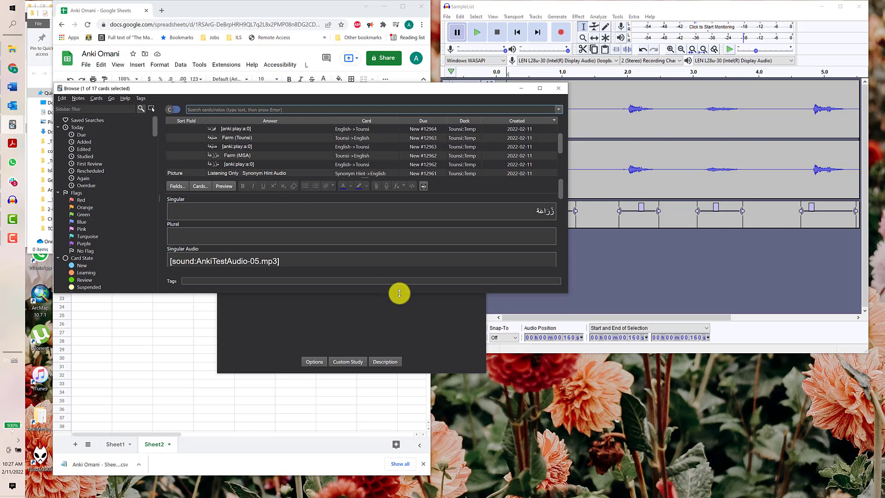
pyautogui.moveTo(399, 293); pyautogui.dragTo(427, 388)
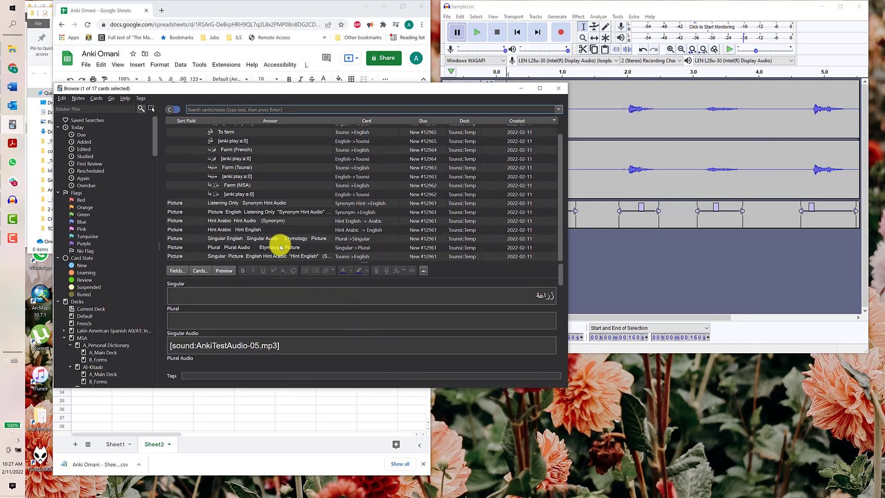
# Delete the note imported from the header row by selecting all its cards with the sort field Picture.
pyautogui.click(238, 205)
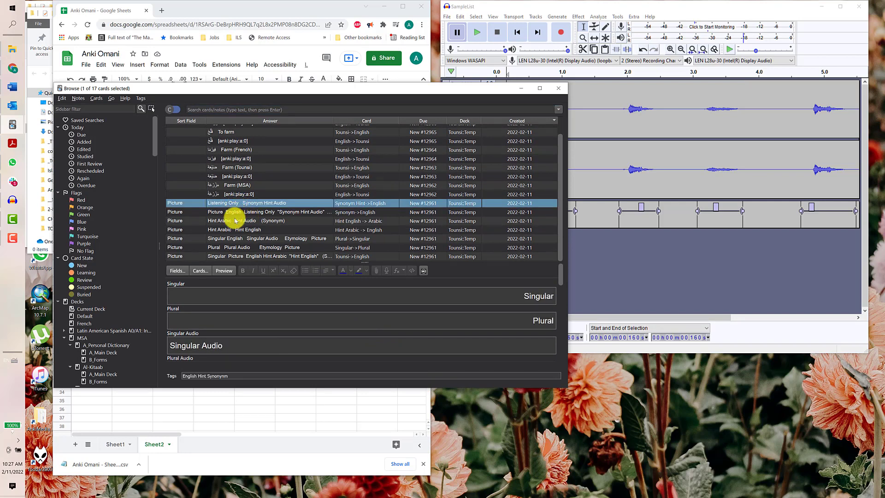
pyautogui.keyDown('shift'); pyautogui.click(226, 257); pyautogui.keyUp('shift')
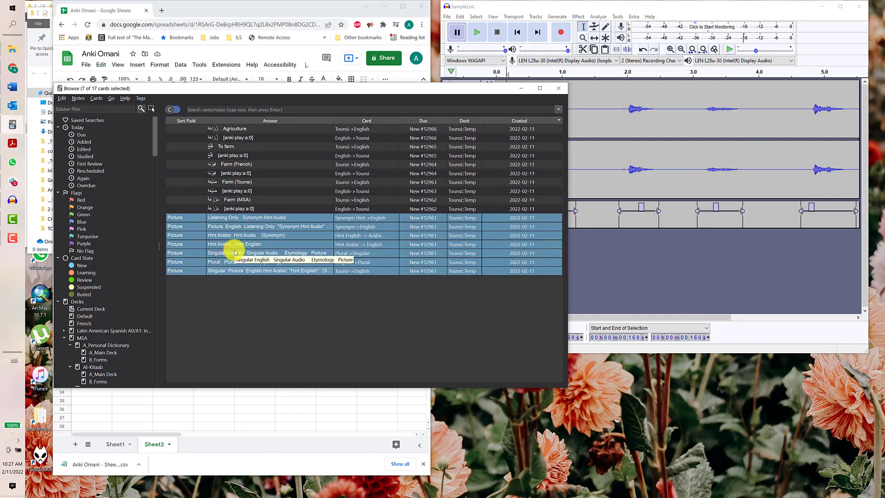
pyautogui.rightClick(234, 251)
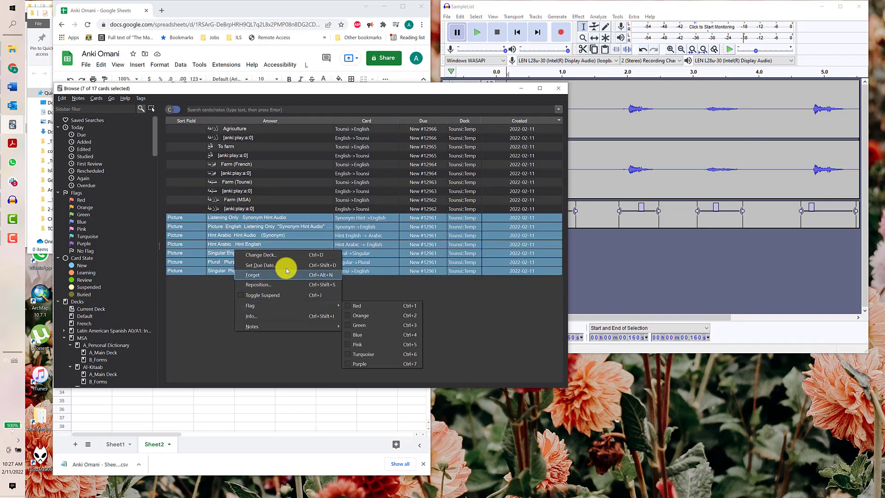
pyautogui.press('Down')
pyautogui.press('Down')
pyautogui.press('Down')
pyautogui.press('Down')
pyautogui.press('Down')
pyautogui.press('Down')
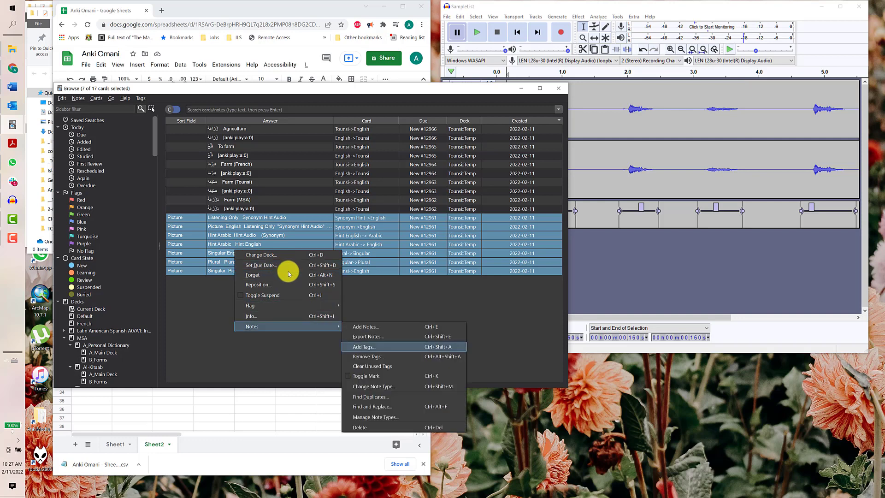
pyautogui.click(389, 426)
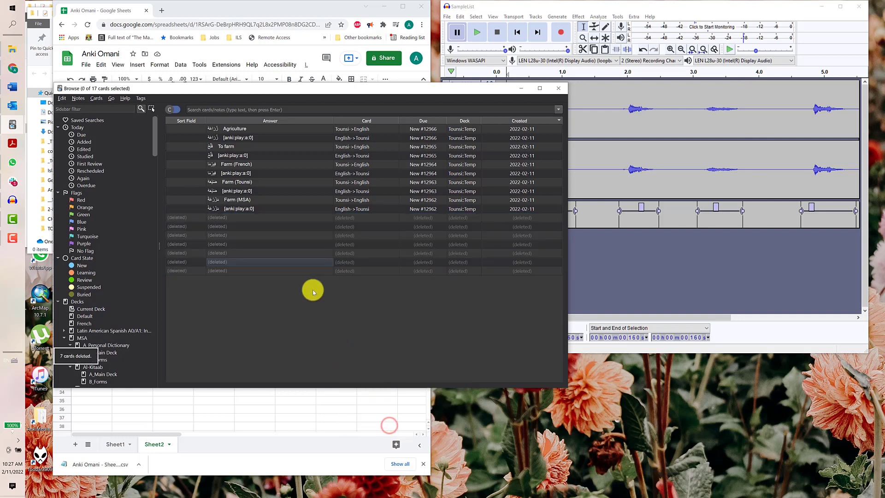
pyautogui.click(300, 265)
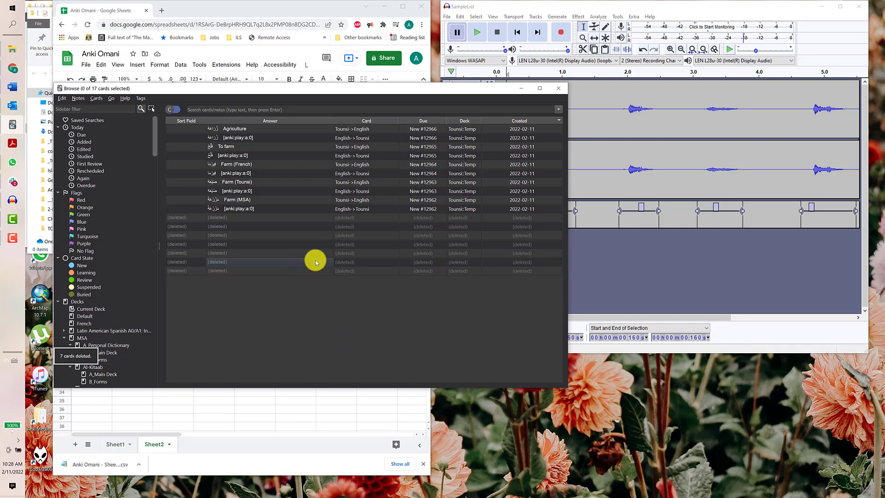
# Preview the Agriculture note's cards, checking the front and answer of both the Tounsi->English and English->Tounsi cards.
pyautogui.click(257, 131)
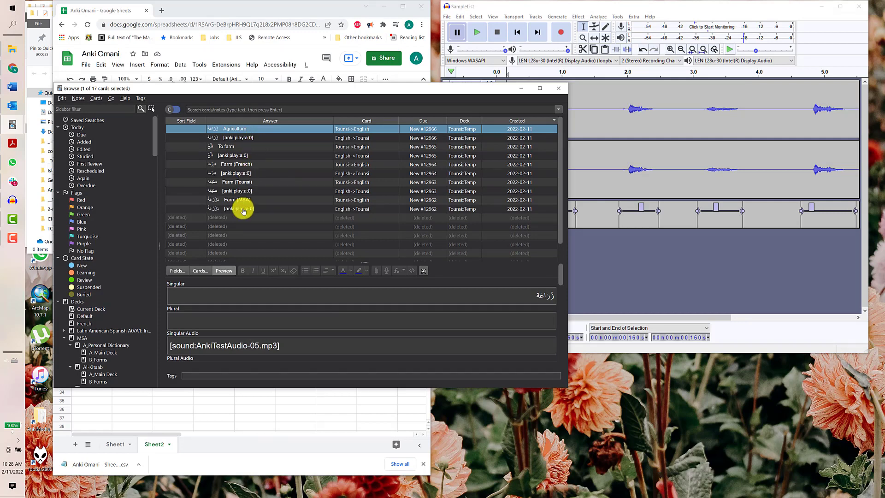
pyautogui.click(230, 271)
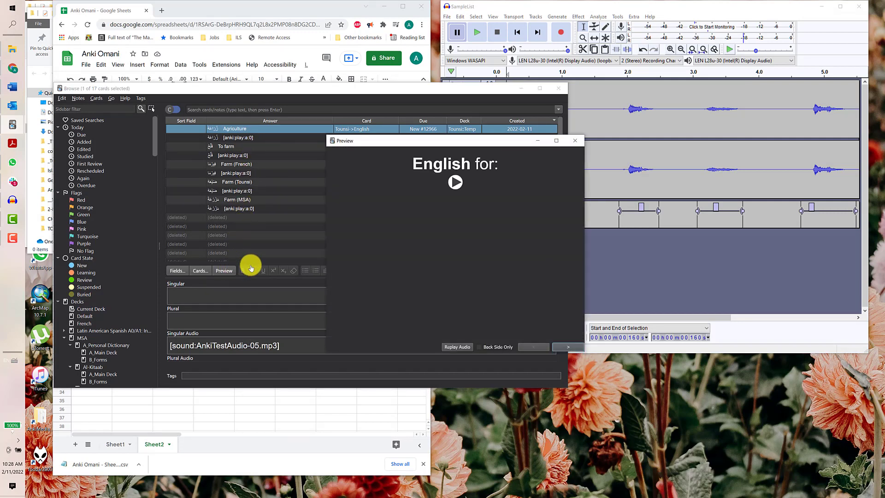
pyautogui.click(469, 221)
pyautogui.click(569, 347)
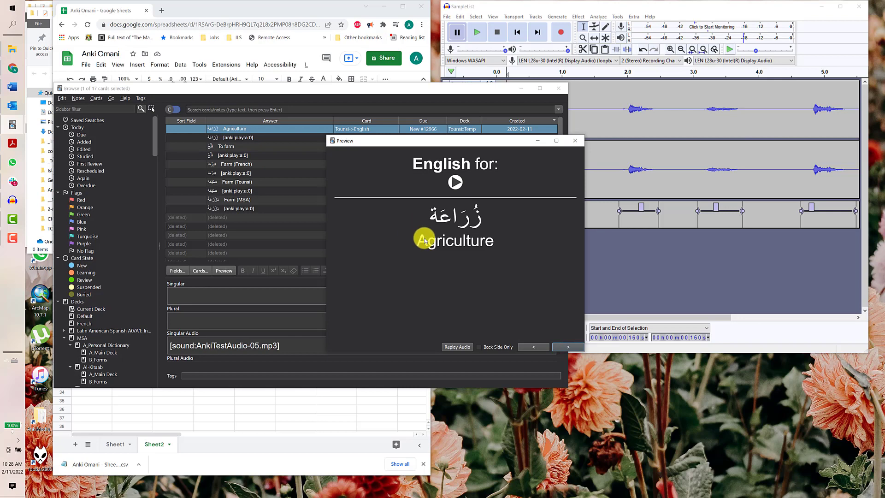
pyautogui.click(575, 349)
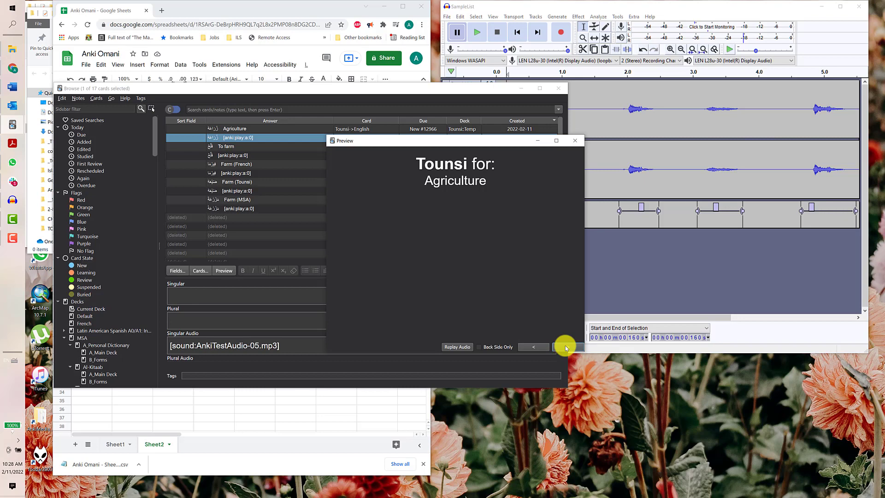
pyautogui.click(565, 345)
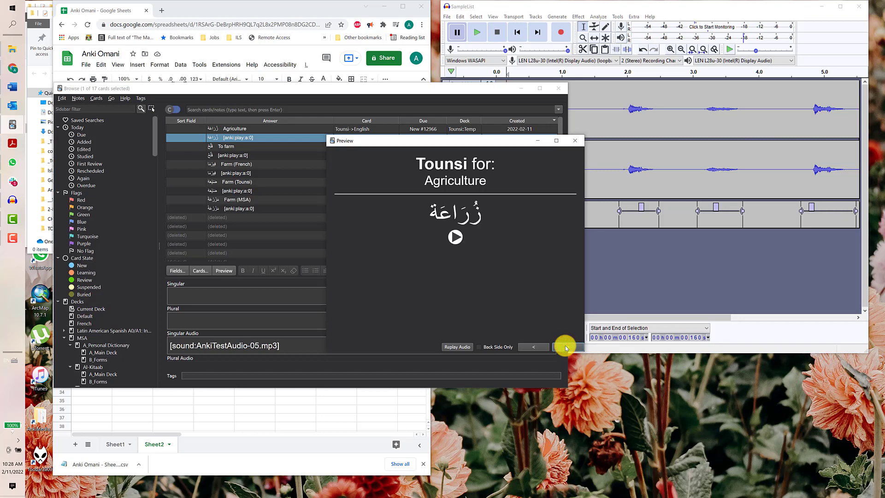
# Continue the preview through the front and answer of both To farm cards, up to the front of the Farm (French) Tounsi->English card.
pyautogui.click(564, 344)
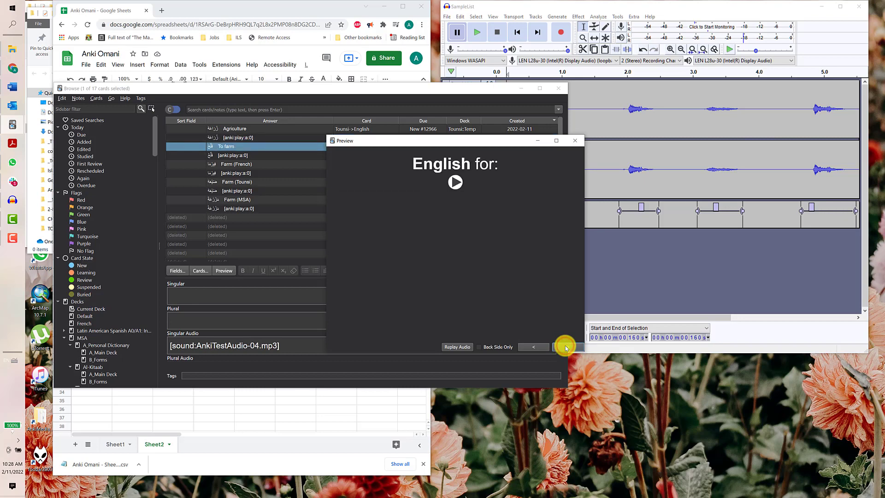
pyautogui.click(566, 347)
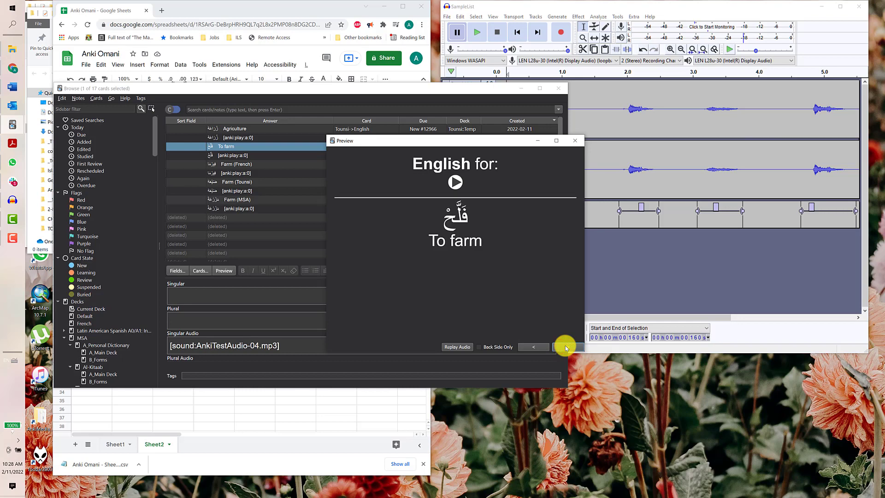
pyautogui.click(565, 345)
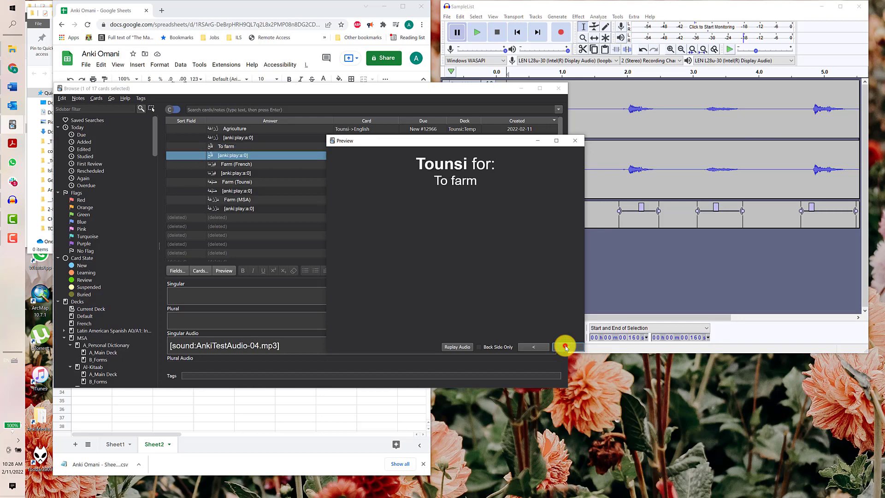
pyautogui.click(566, 347)
pyautogui.click(566, 348)
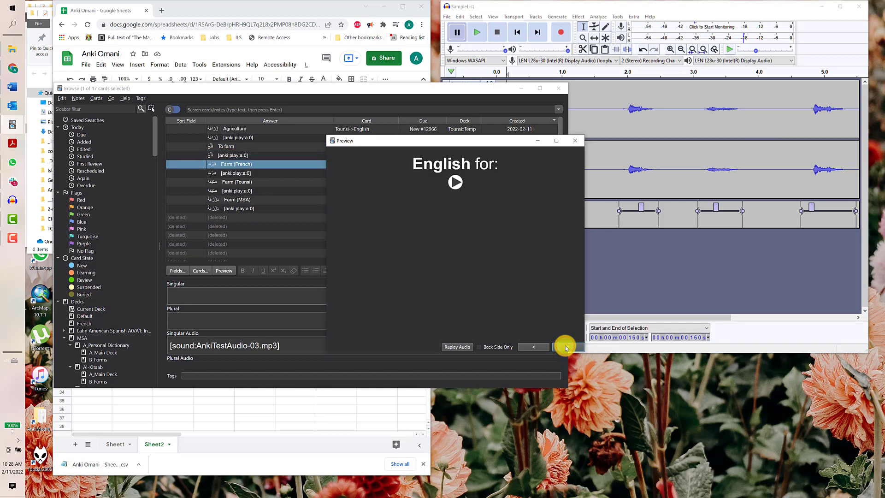